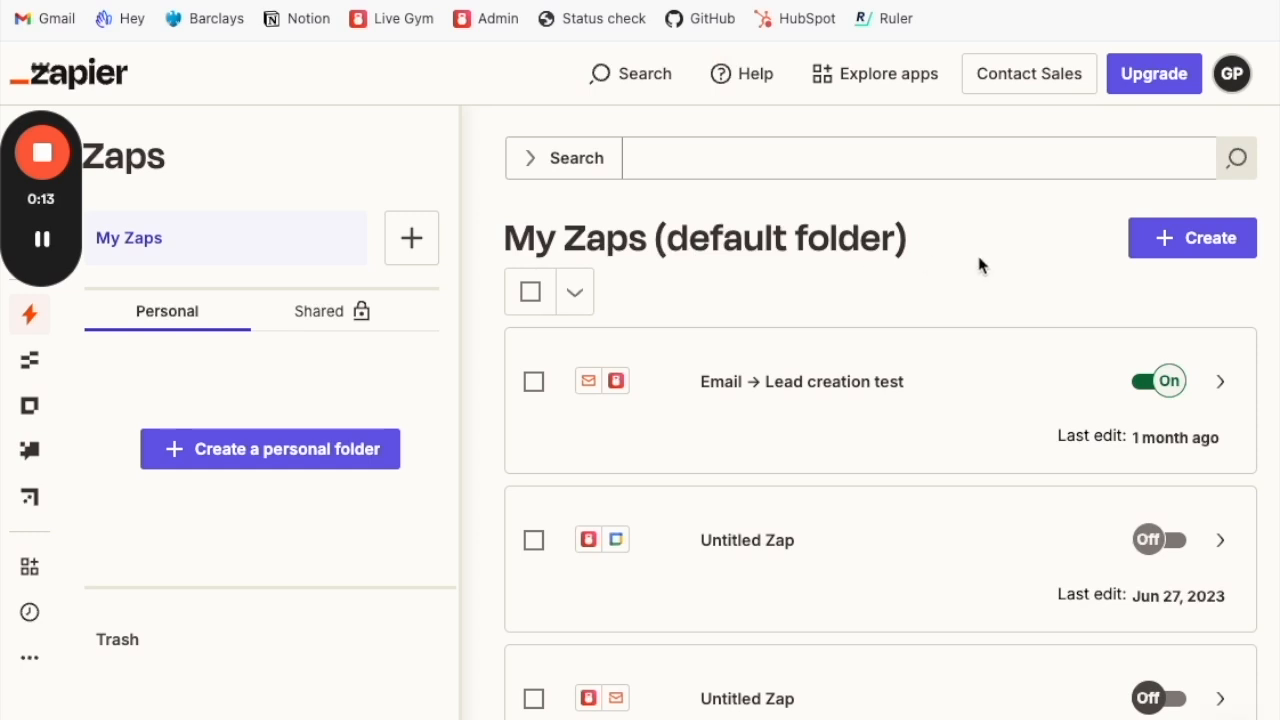
Step: Create a new Zap and choose WodBoard (1.11.0) as its trigger app
{"action": "left_click", "coordinate": [1168, 244]}
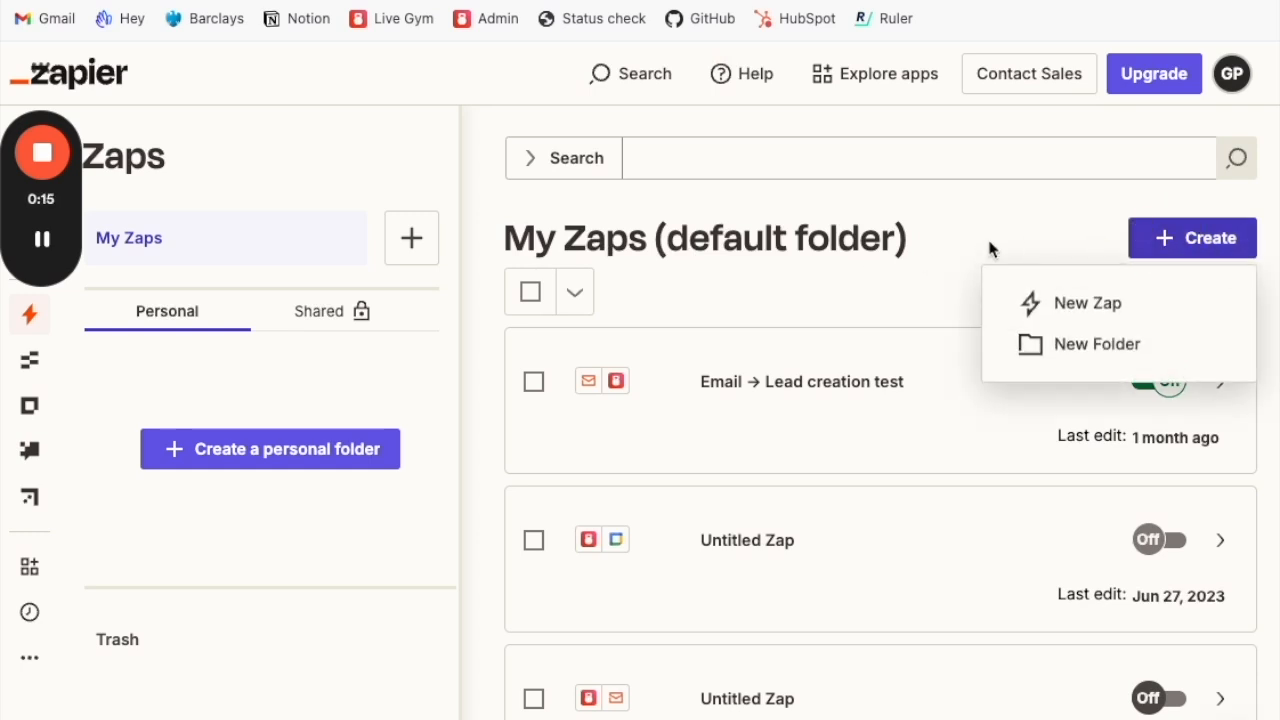
{"action": "left_click", "coordinate": [1064, 305]}
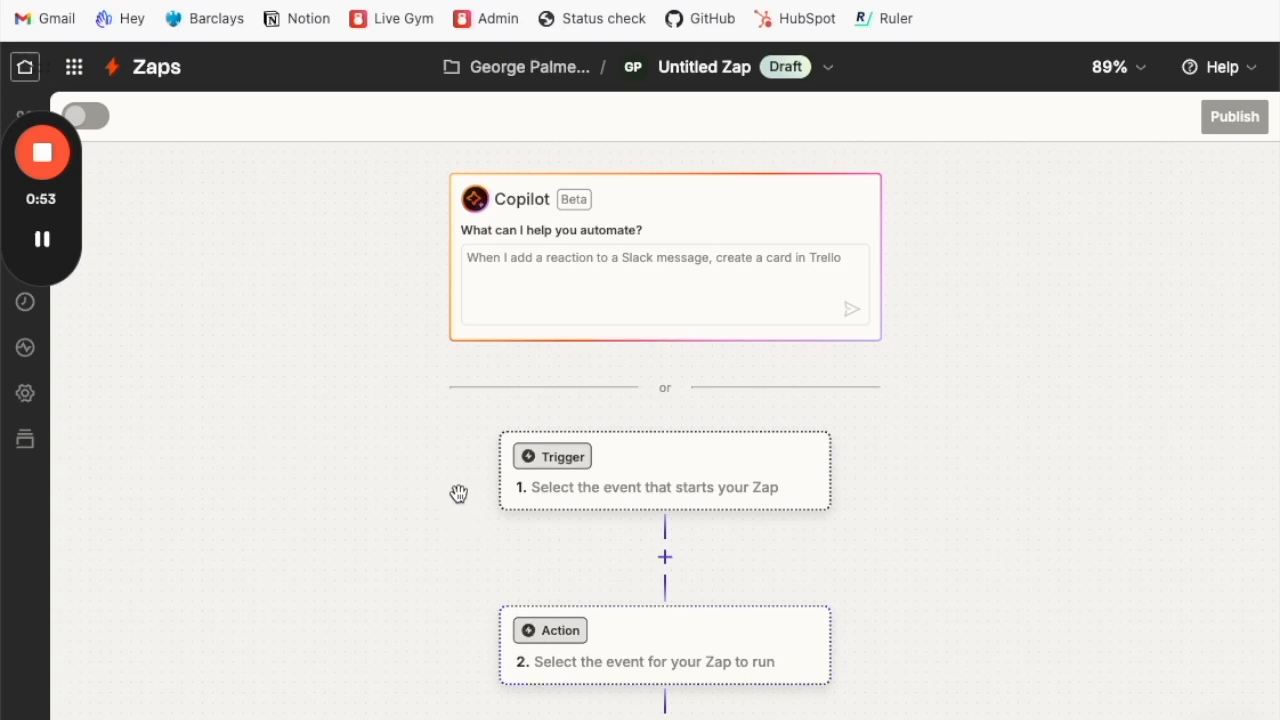
{"action": "left_click", "coordinate": [552, 460]}
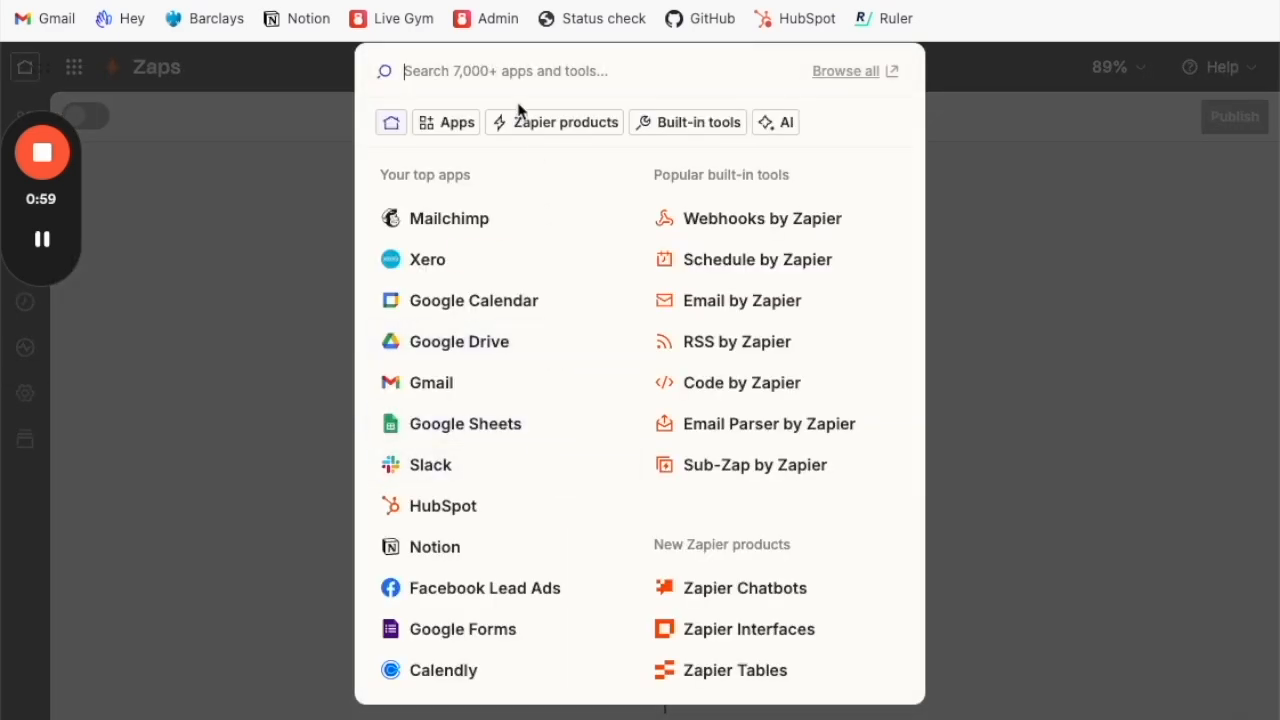
{"action": "type", "text": "wodboar"}
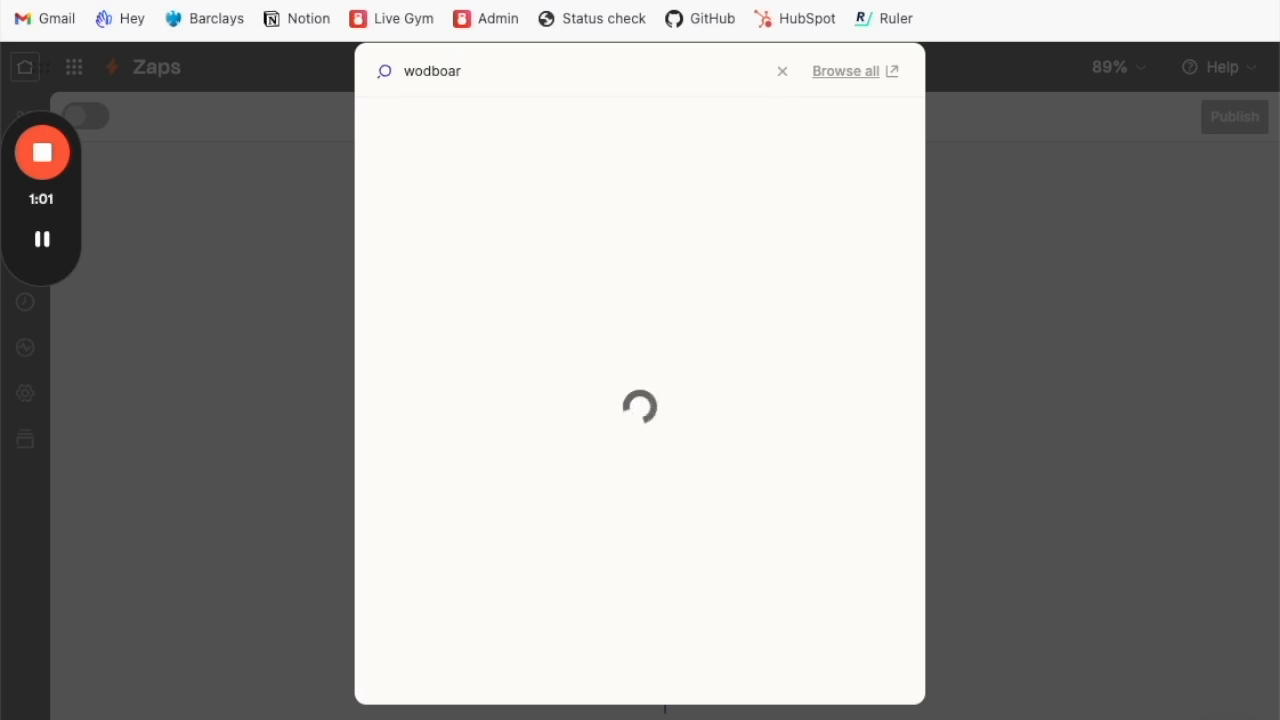
{"action": "left_click", "coordinate": [486, 135]}
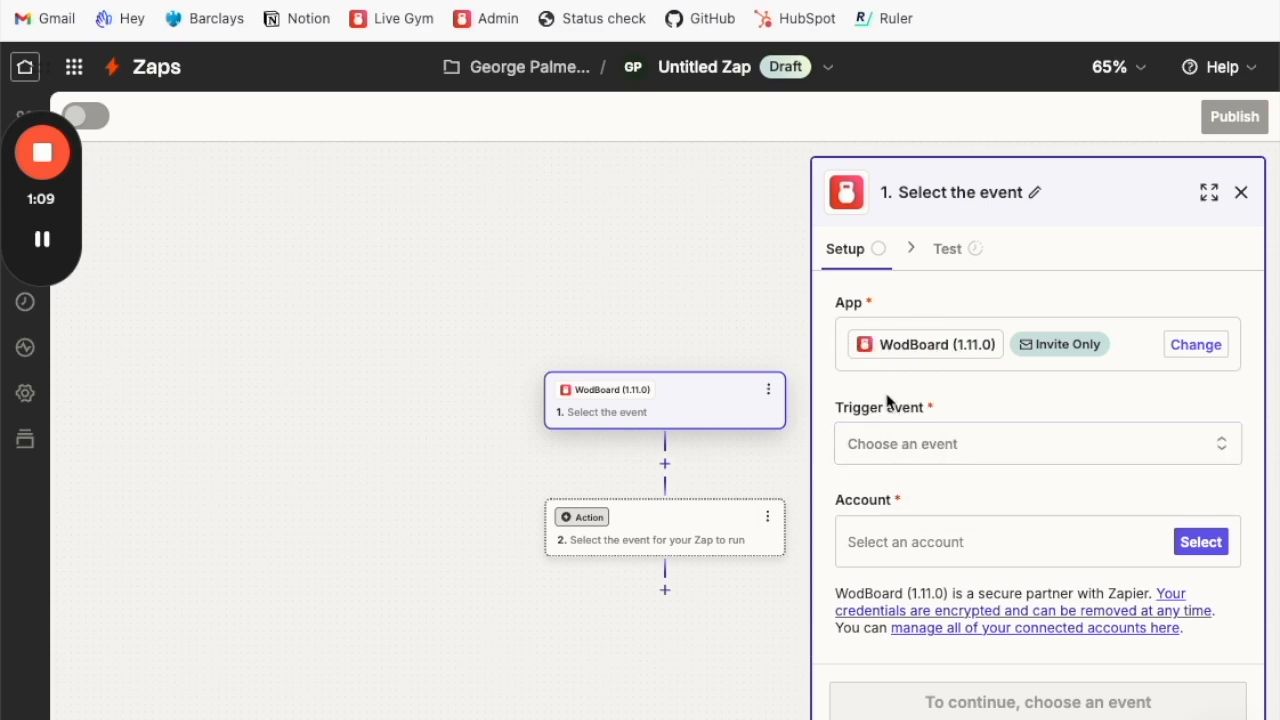
Step: Set the WodBoard trigger event to New Customer and continue to the trigger's configuration
{"action": "left_click", "coordinate": [940, 444]}
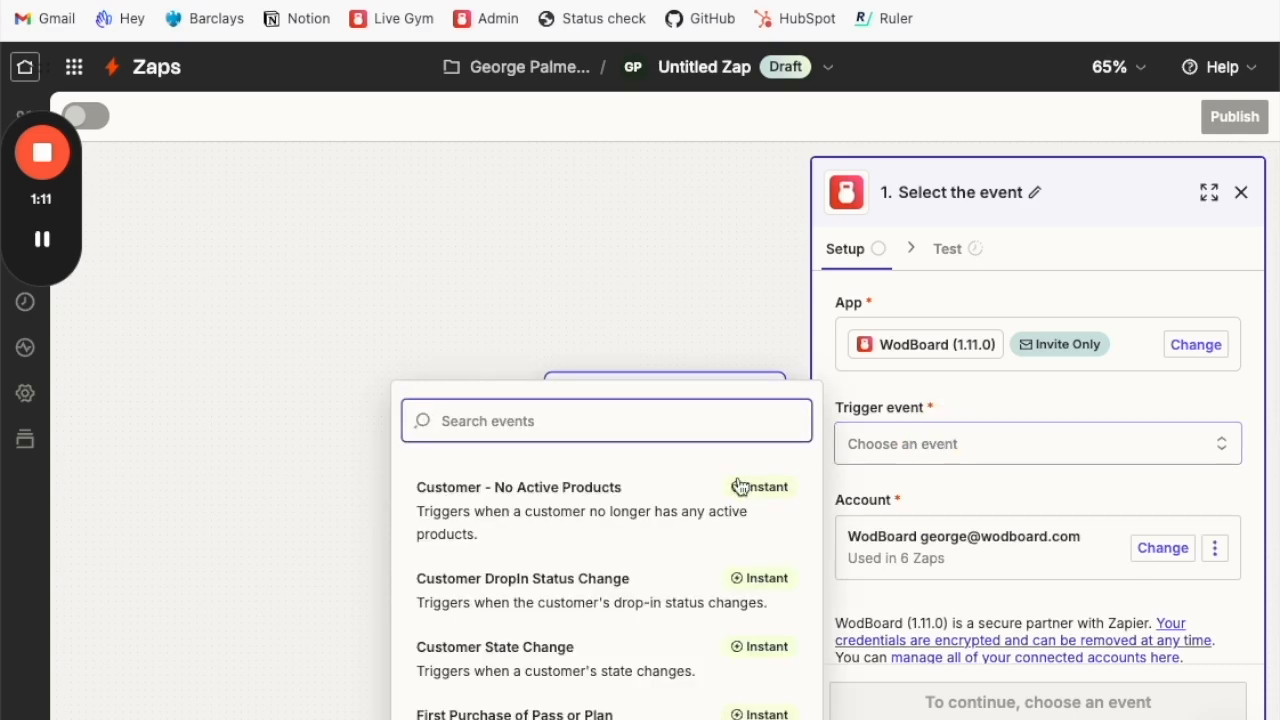
{"action": "scroll", "coordinate": [585, 555], "scroll_direction": "down", "scroll_amount": 6}
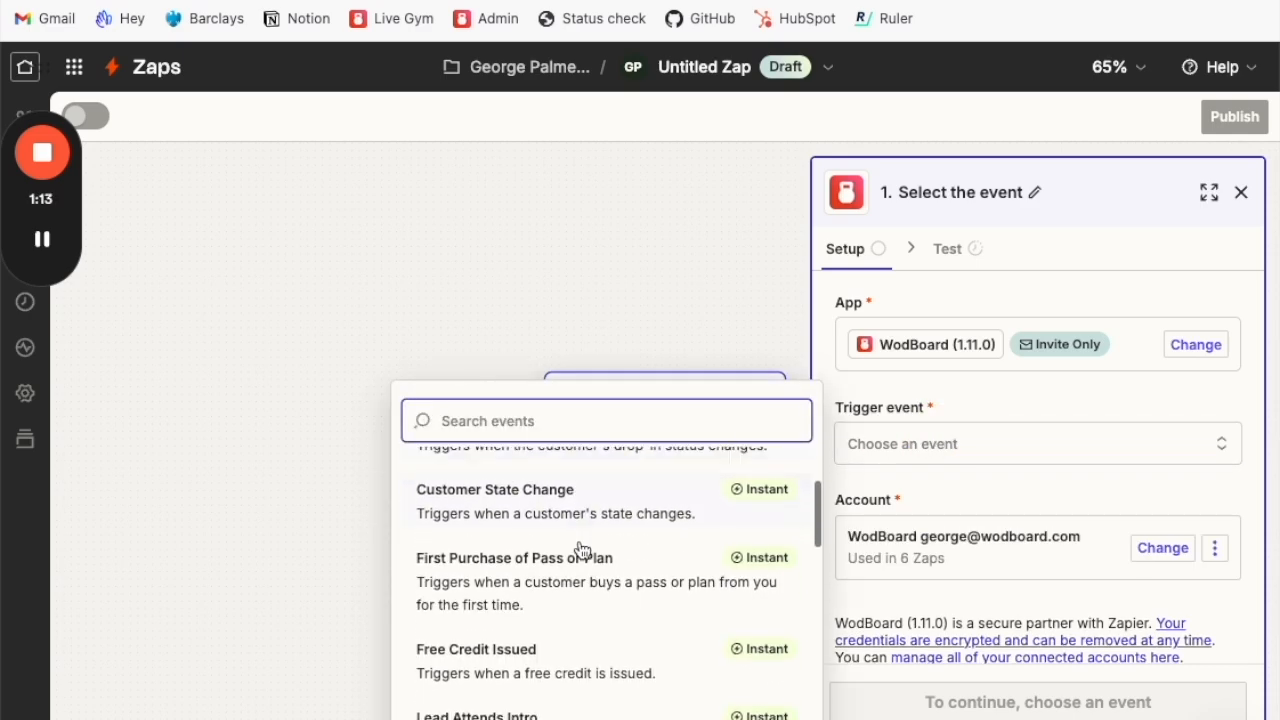
{"action": "scroll", "coordinate": [574, 538], "scroll_direction": "down", "scroll_amount": 3}
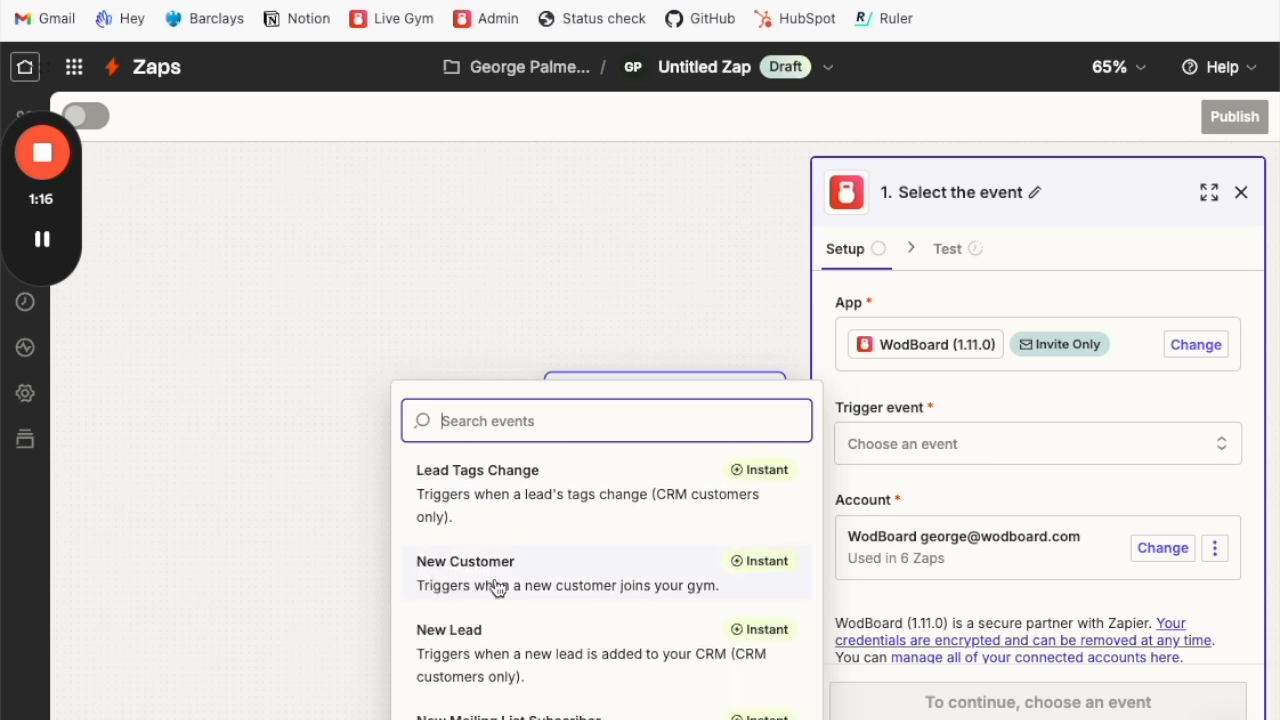
{"action": "left_click", "coordinate": [594, 580]}
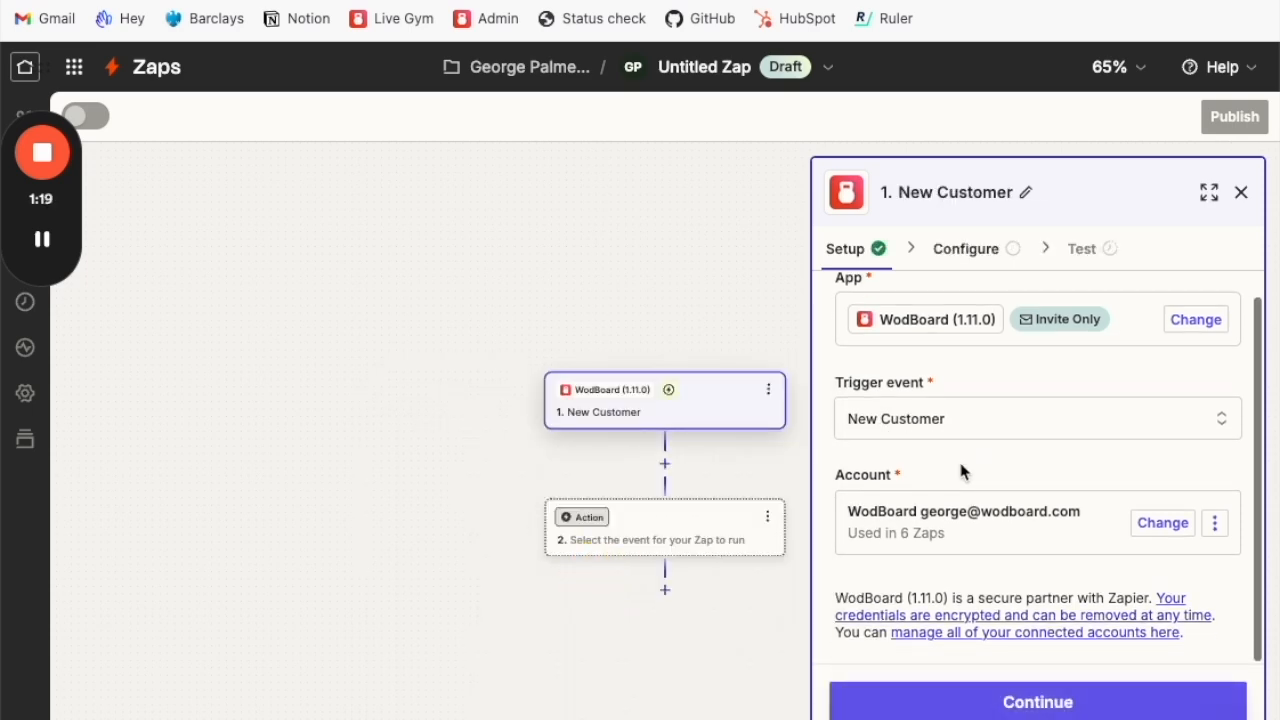
{"action": "left_click", "coordinate": [998, 704]}
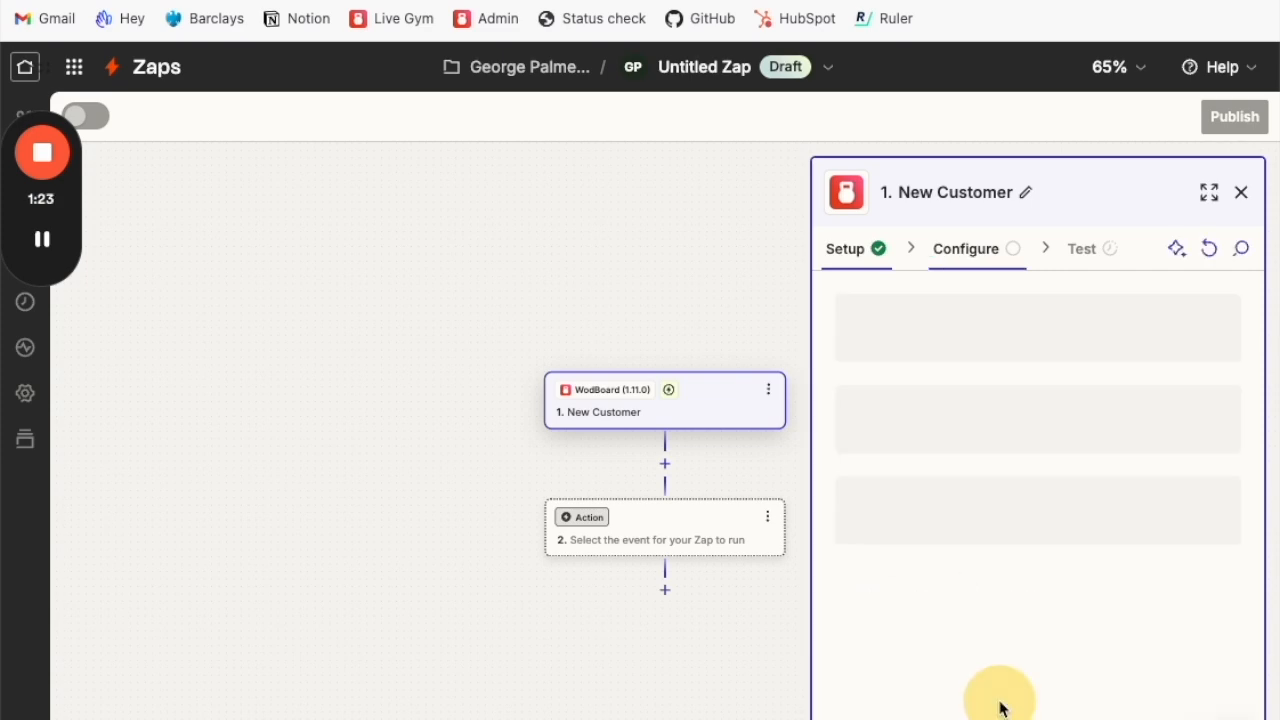
Step: Set the trigger's organisation to Live gym and continue to the test stage
{"action": "left_click", "coordinate": [953, 366]}
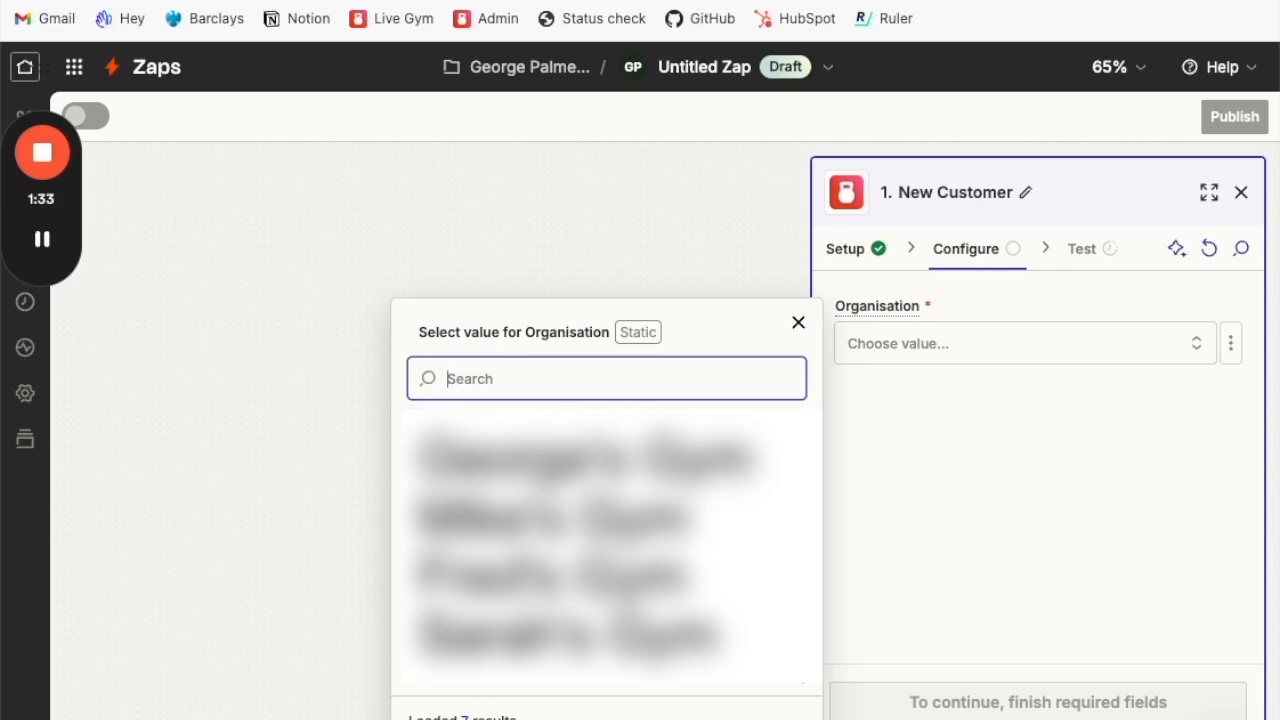
{"action": "left_click", "coordinate": [443, 597]}
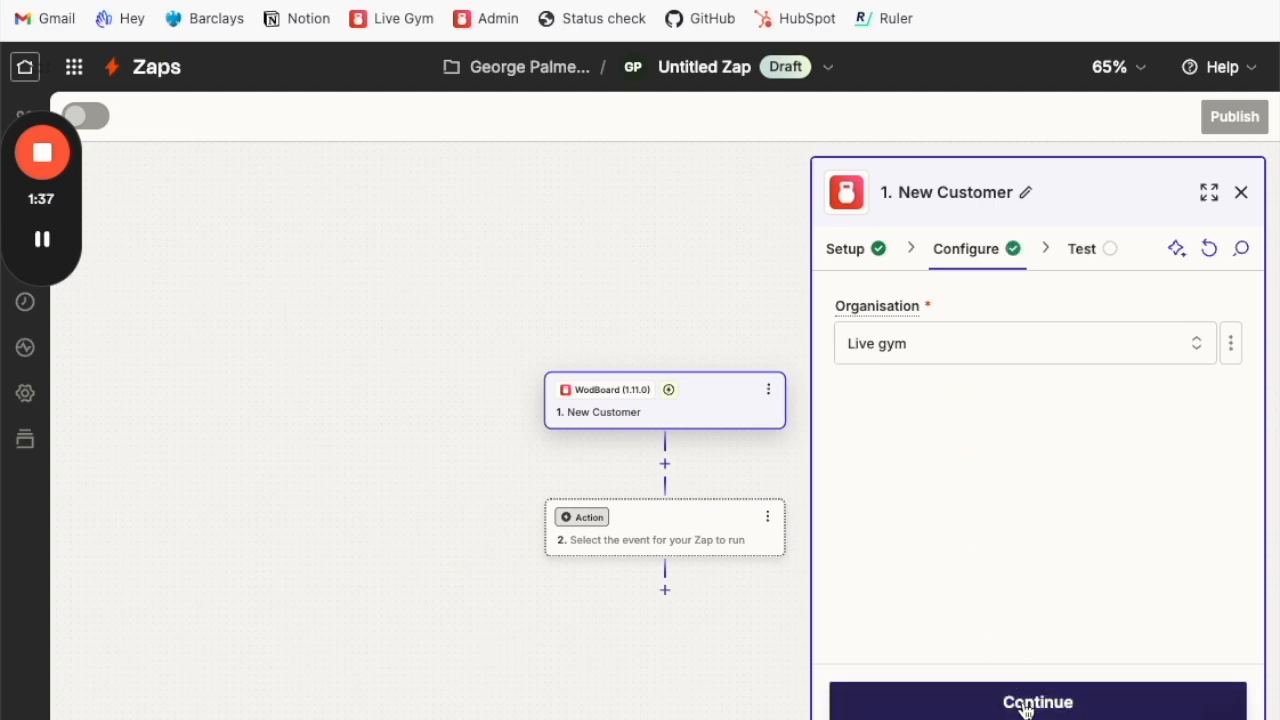
{"action": "left_click", "coordinate": [1066, 703]}
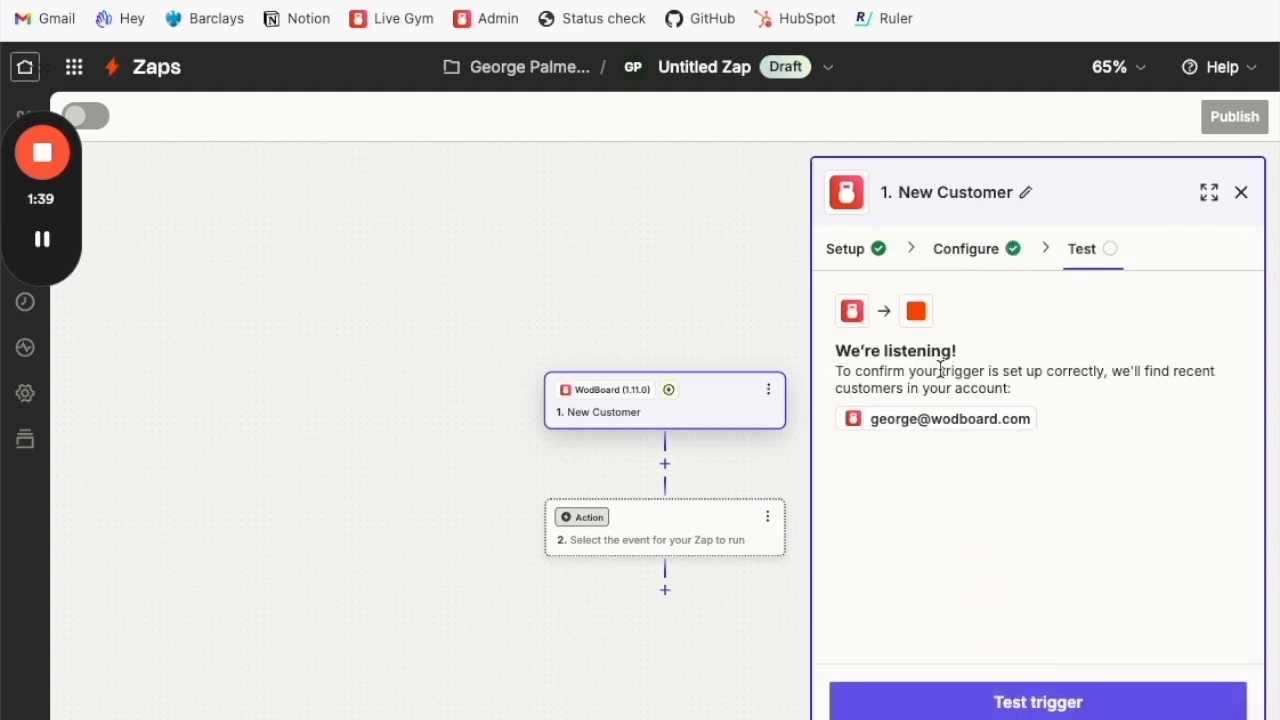
Step: Test the New Customer trigger, skip the test to use example data, and review the example customer's fields
{"action": "left_click", "coordinate": [978, 698]}
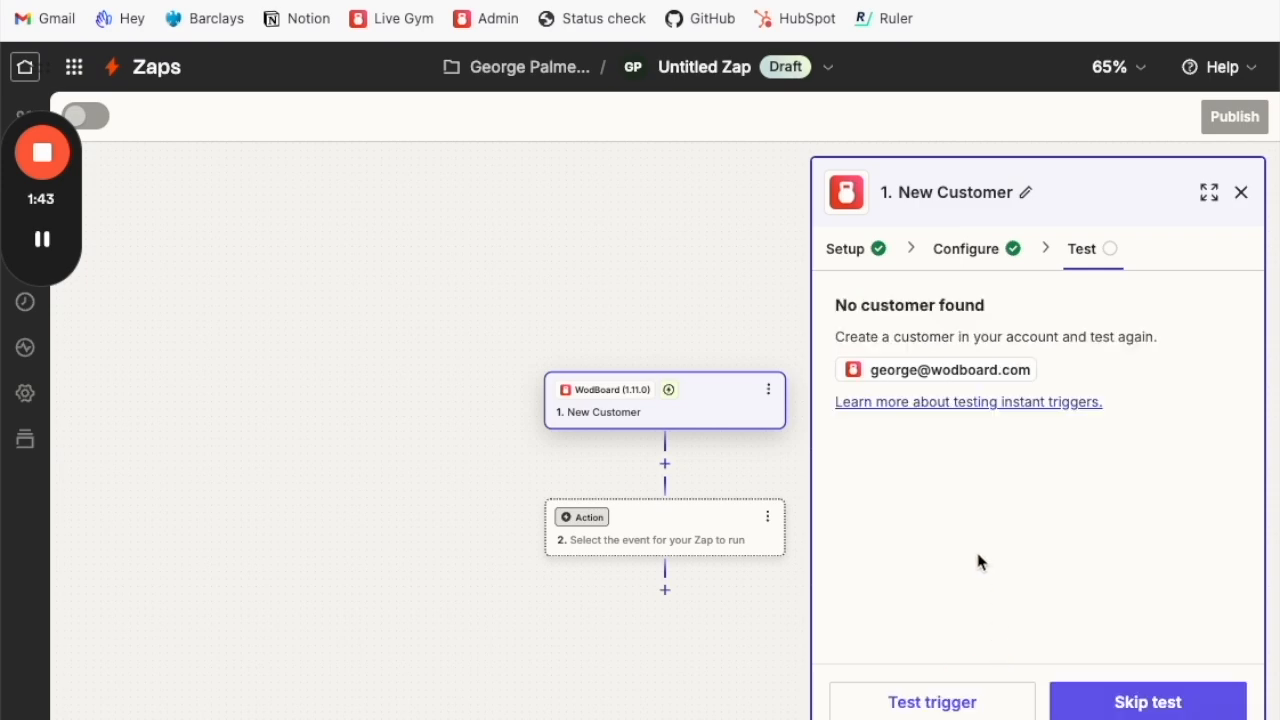
{"action": "left_click", "coordinate": [1090, 712]}
{"action": "left_click", "coordinate": [1113, 707]}
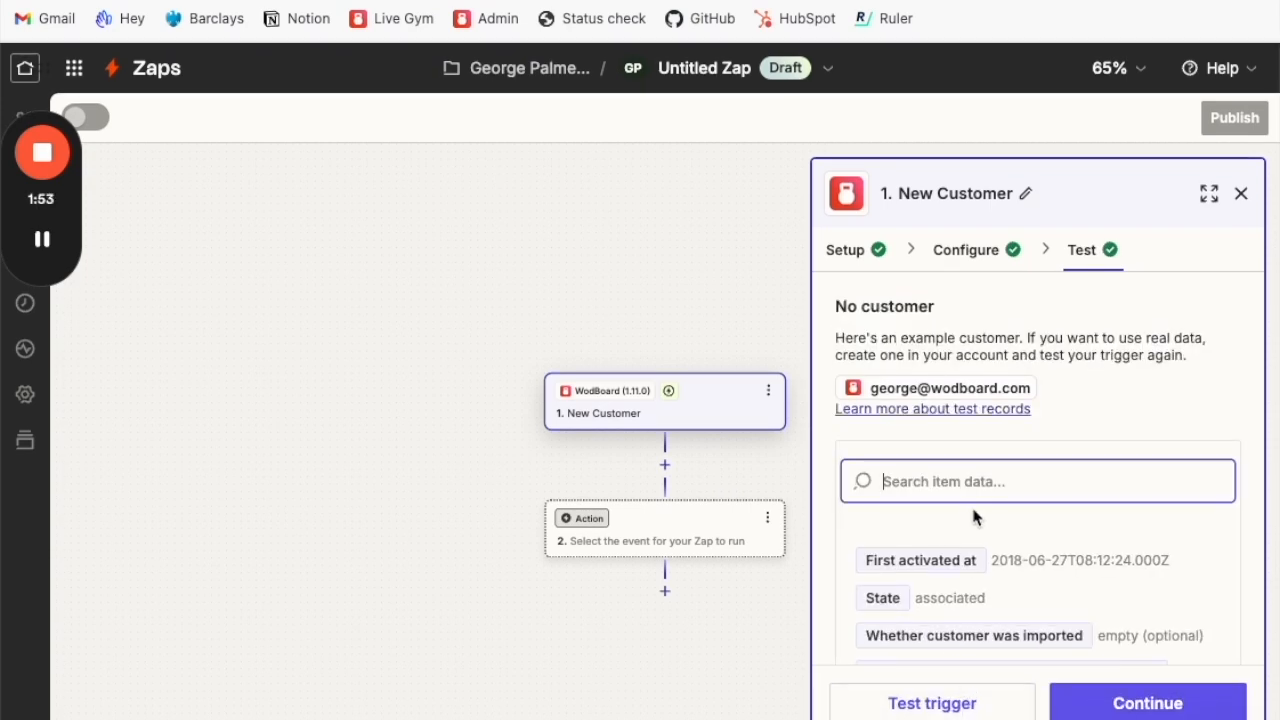
{"action": "scroll", "coordinate": [1107, 497], "scroll_direction": "down", "scroll_amount": 5}
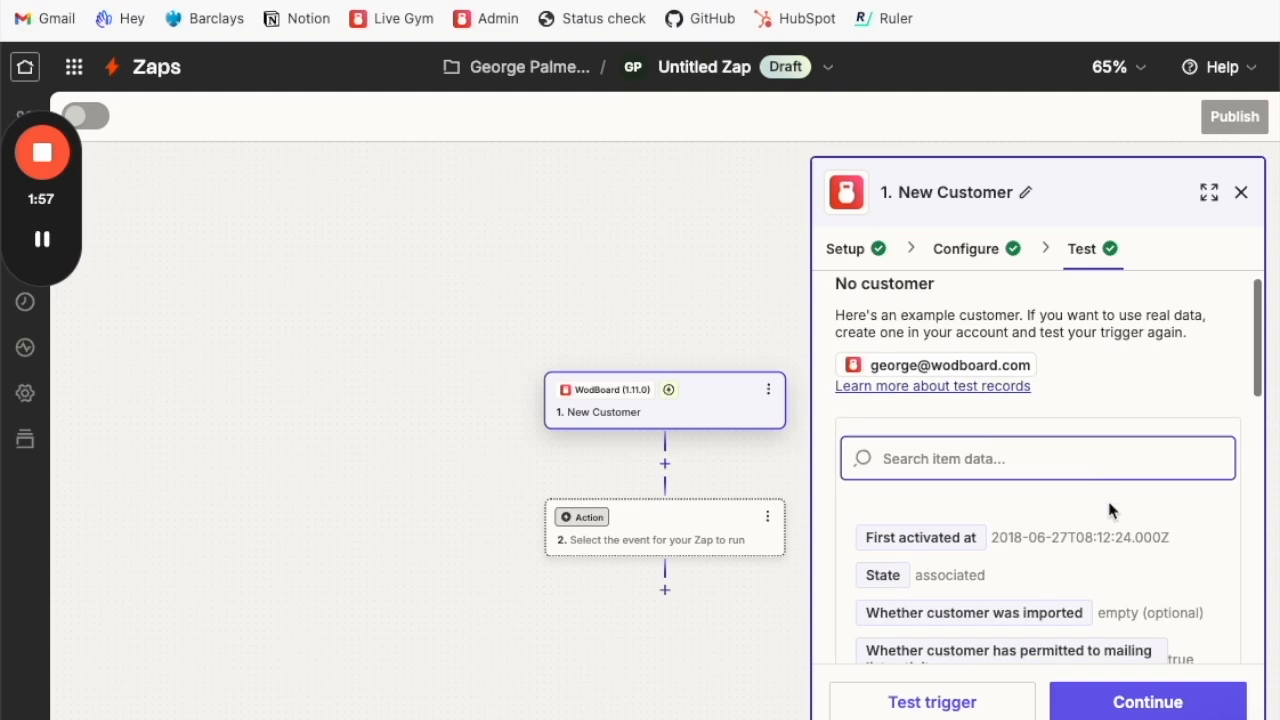
{"action": "scroll", "coordinate": [1107, 497], "scroll_direction": "down", "scroll_amount": 5}
{"action": "scroll", "coordinate": [1107, 497], "scroll_direction": "up", "scroll_amount": 15}
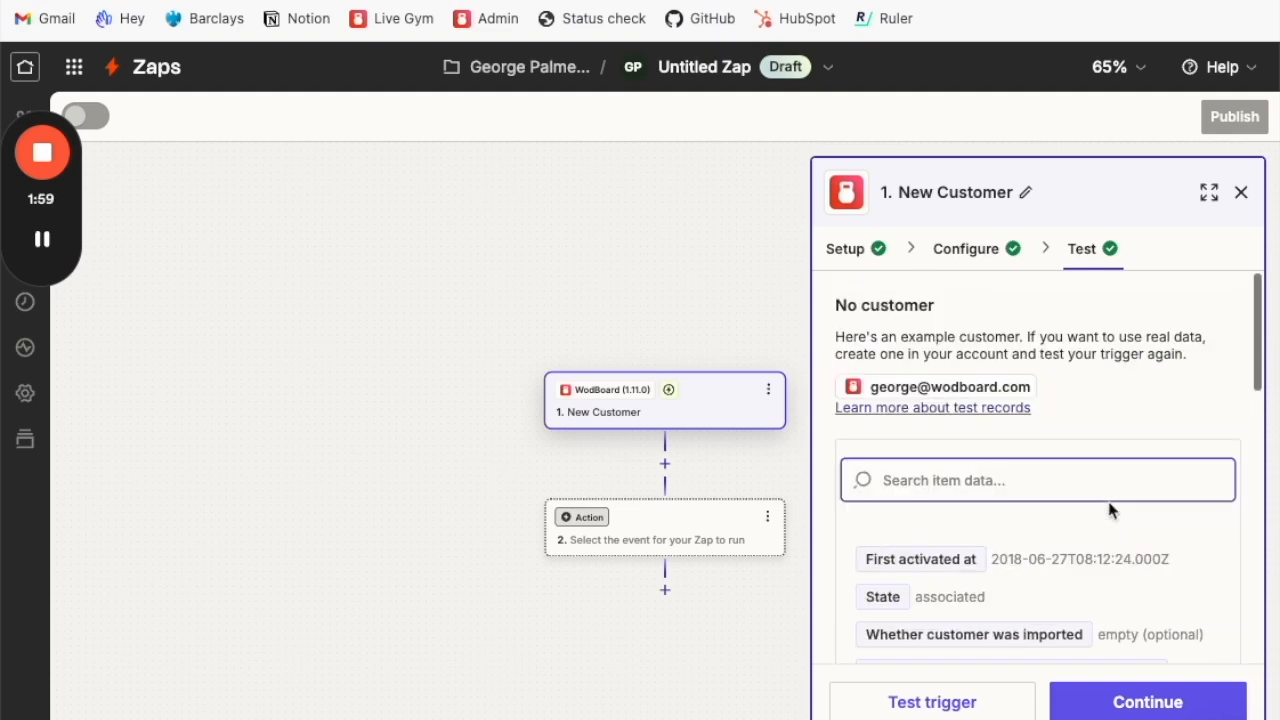
{"action": "scroll", "coordinate": [1093, 498], "scroll_direction": "down", "scroll_amount": 12}
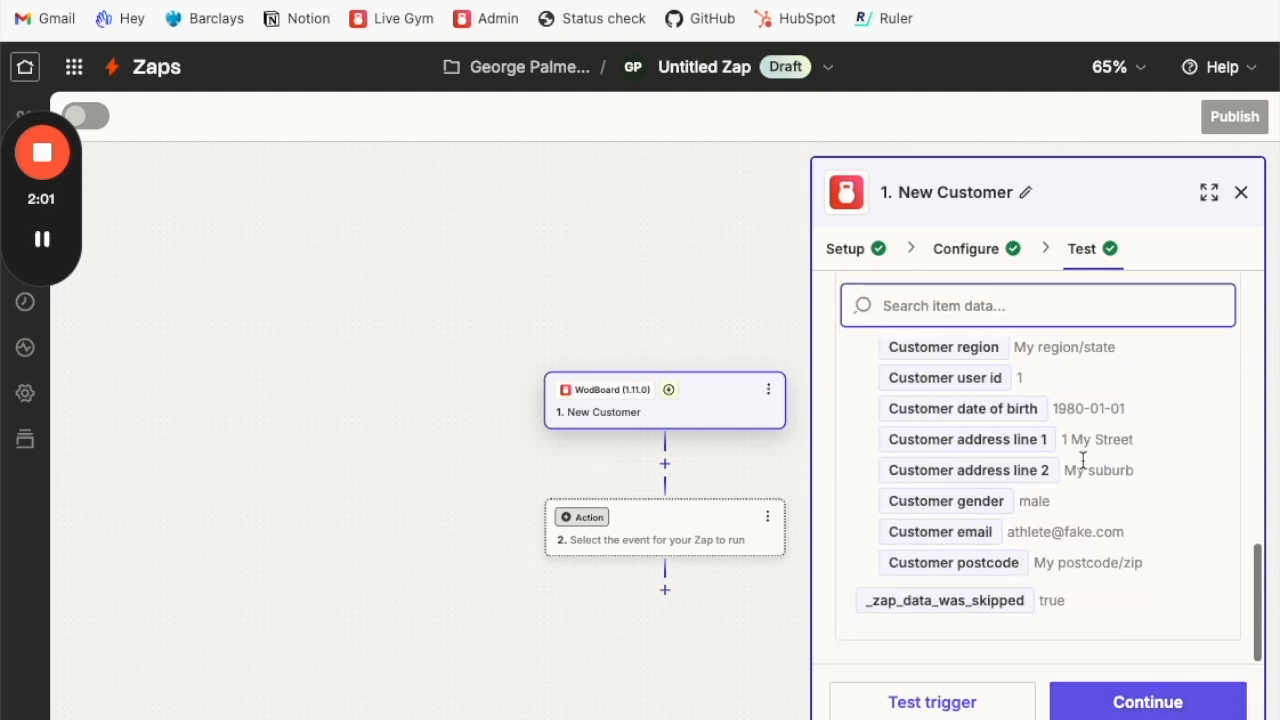
Step: Continue to the second step and set it up as a Mailchimp action with the Add/Update Subscriber event
{"action": "left_click", "coordinate": [1118, 703]}
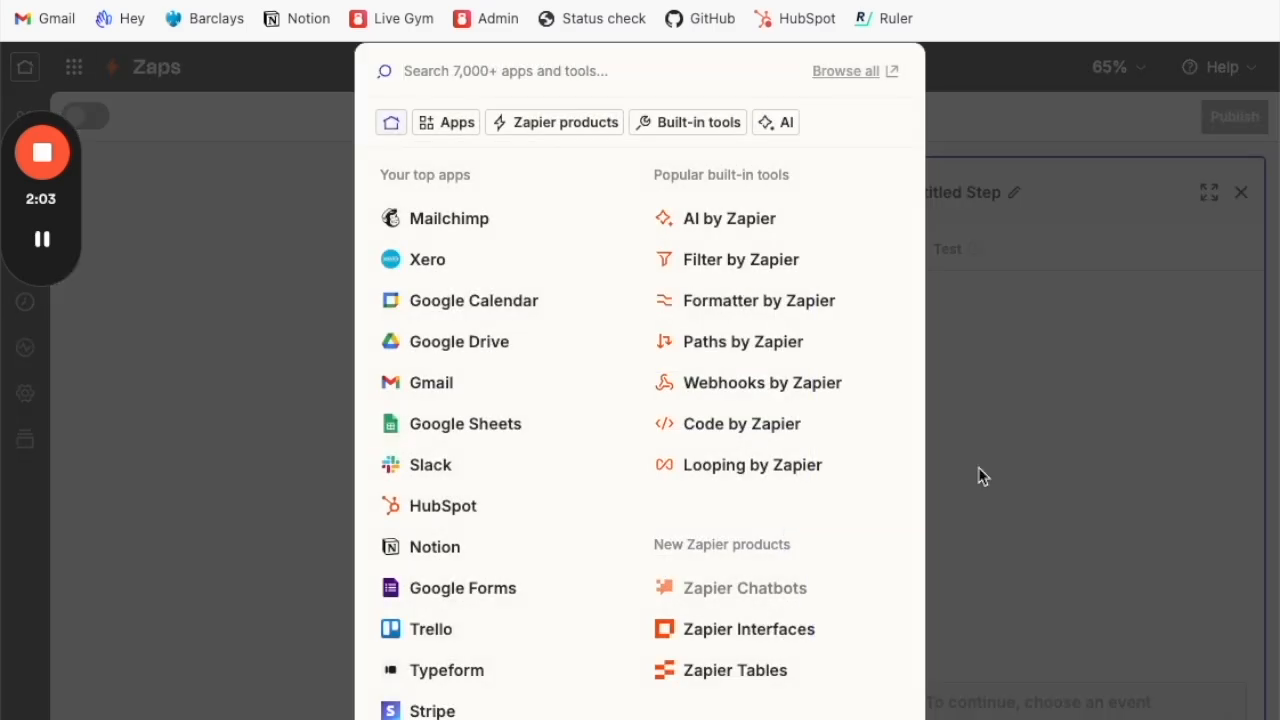
{"action": "left_click", "coordinate": [463, 227]}
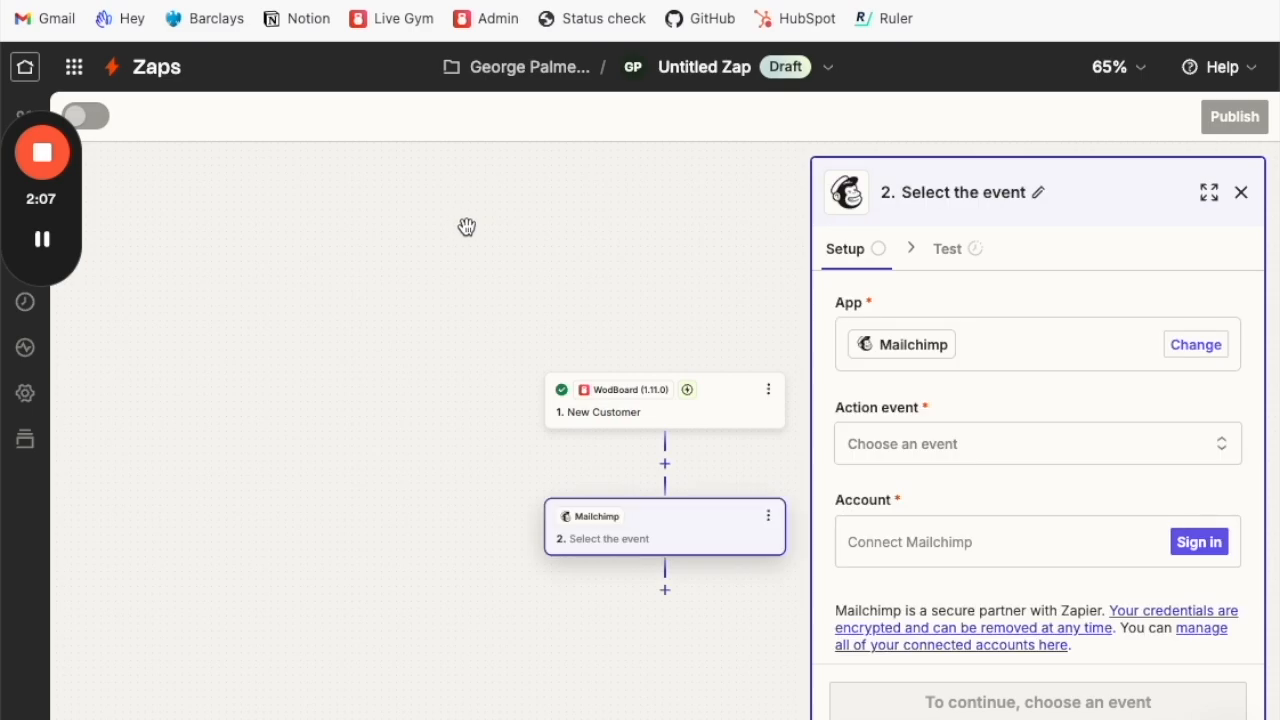
{"action": "scroll", "coordinate": [924, 368], "scroll_direction": "down", "scroll_amount": 1}
{"action": "left_click", "coordinate": [1003, 435]}
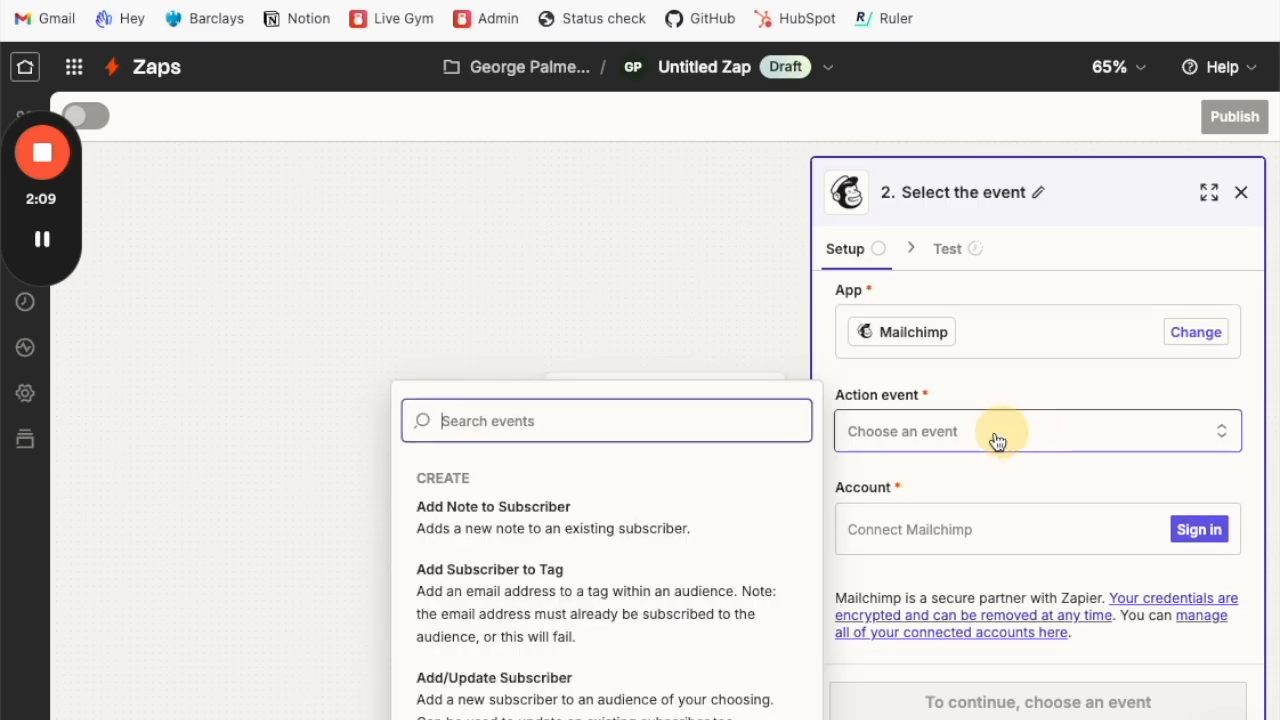
{"action": "scroll", "coordinate": [495, 536], "scroll_direction": "down", "scroll_amount": 3}
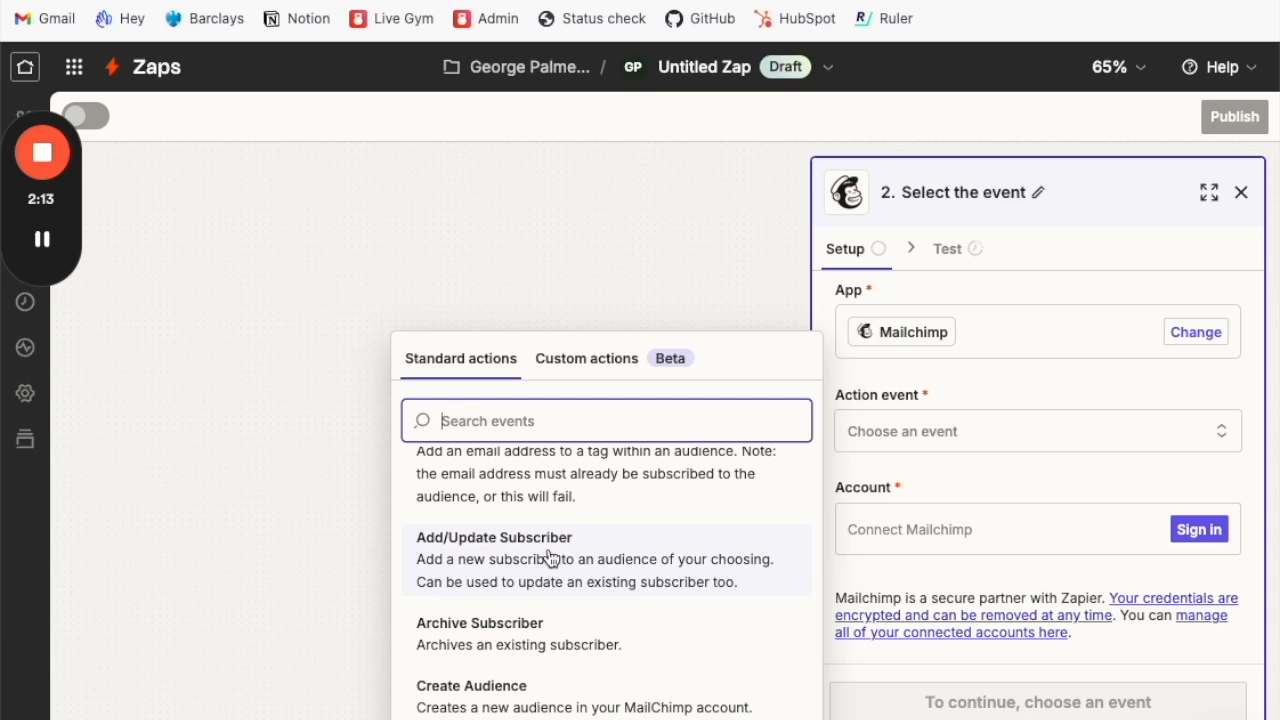
{"action": "left_click", "coordinate": [486, 560]}
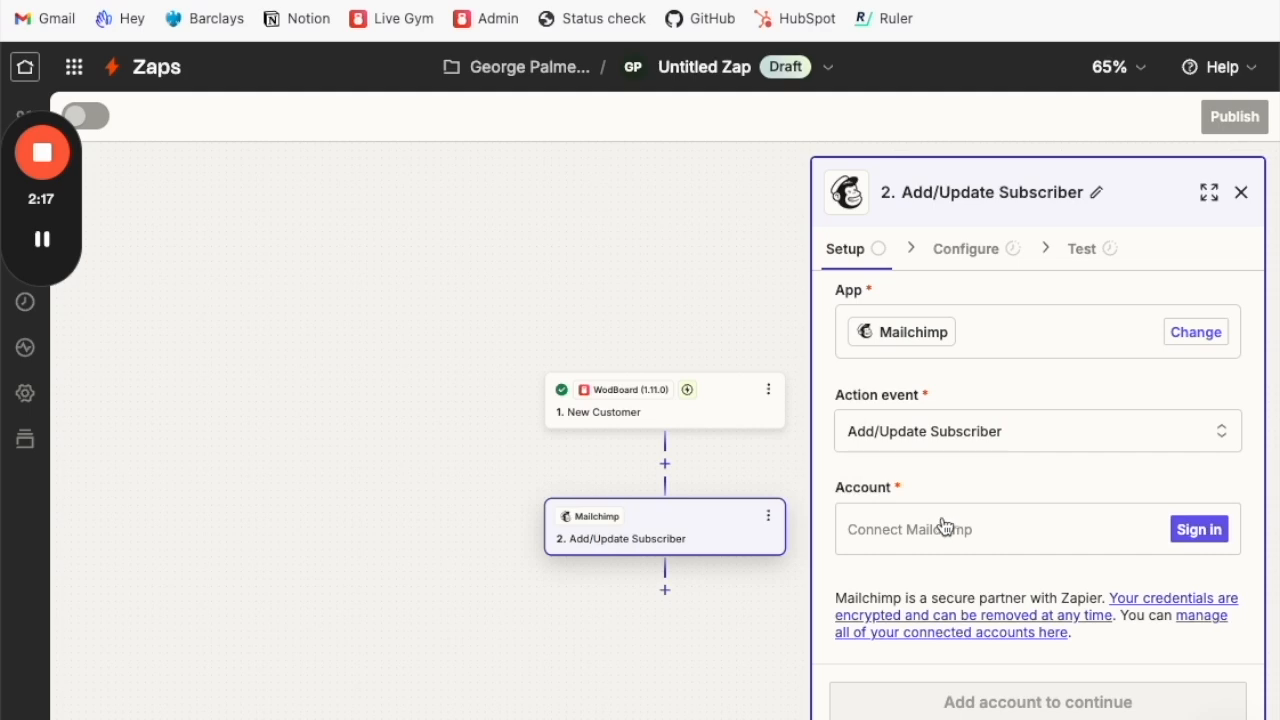
Step: Connect the Mailchimp WodBoard account to the action and continue to its configuration
{"action": "left_click", "coordinate": [1180, 533]}
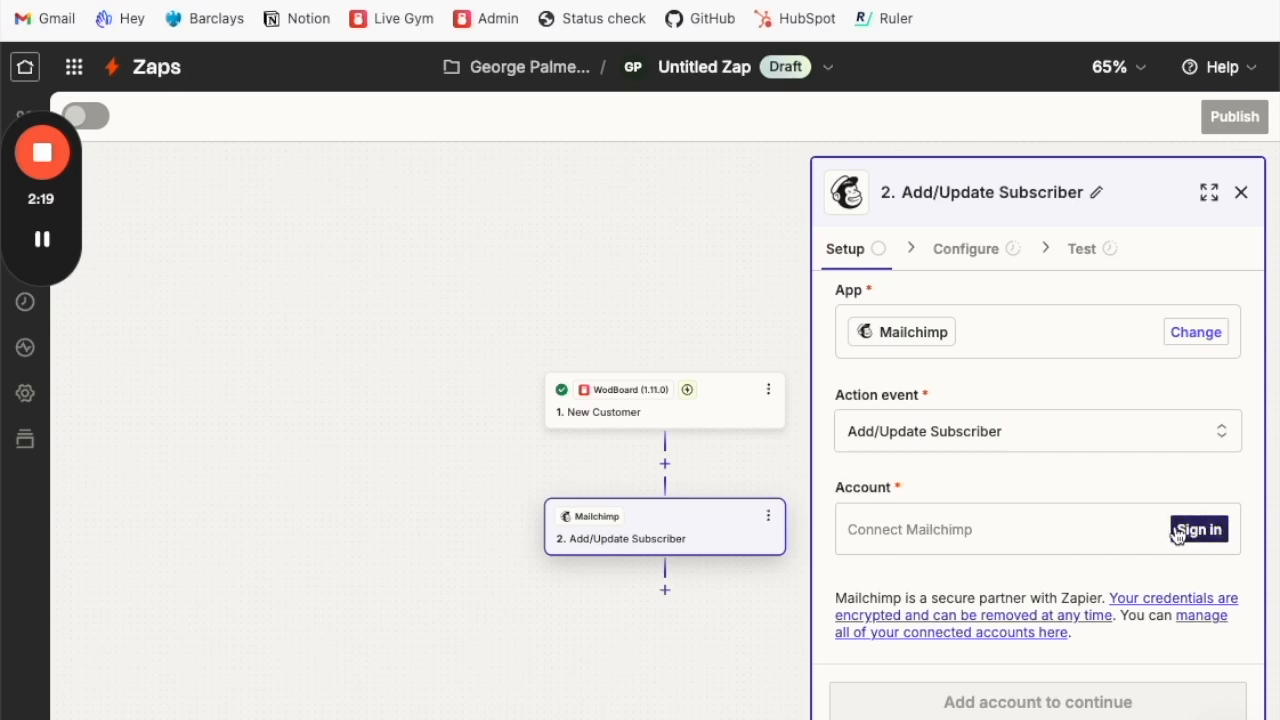
{"action": "left_click", "coordinate": [42, 240]}
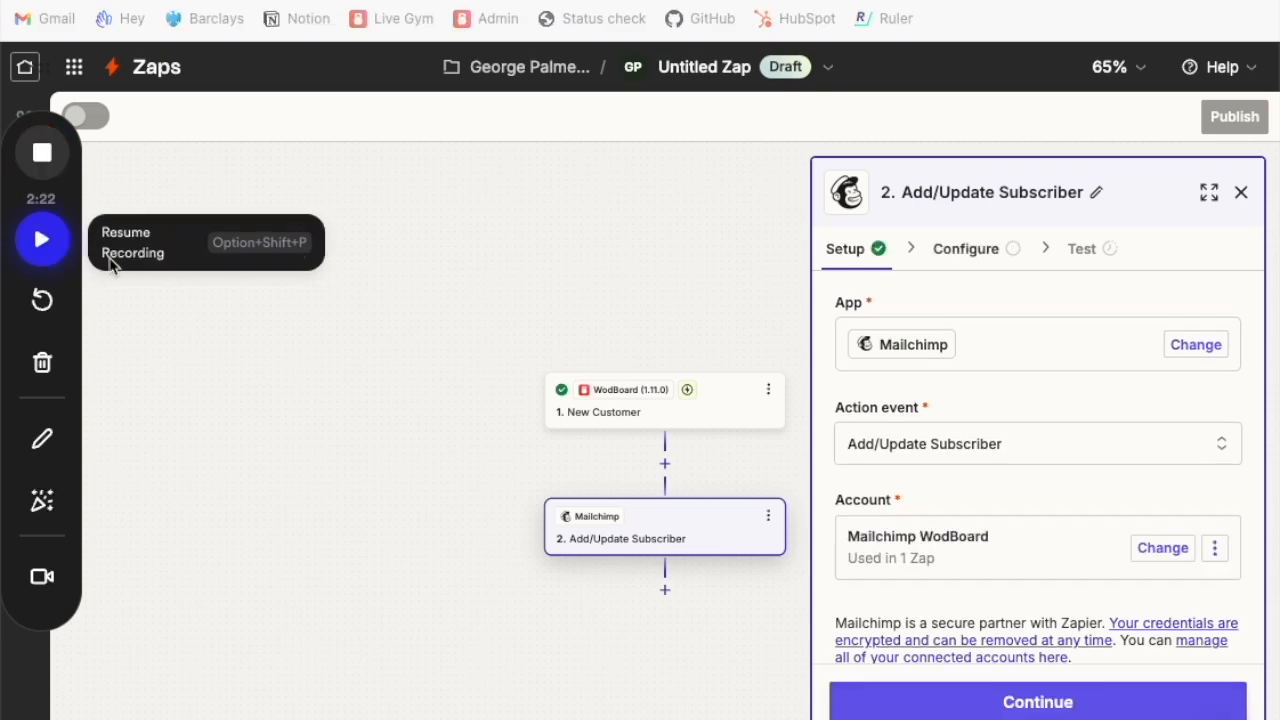
{"action": "left_click", "coordinate": [42, 238]}
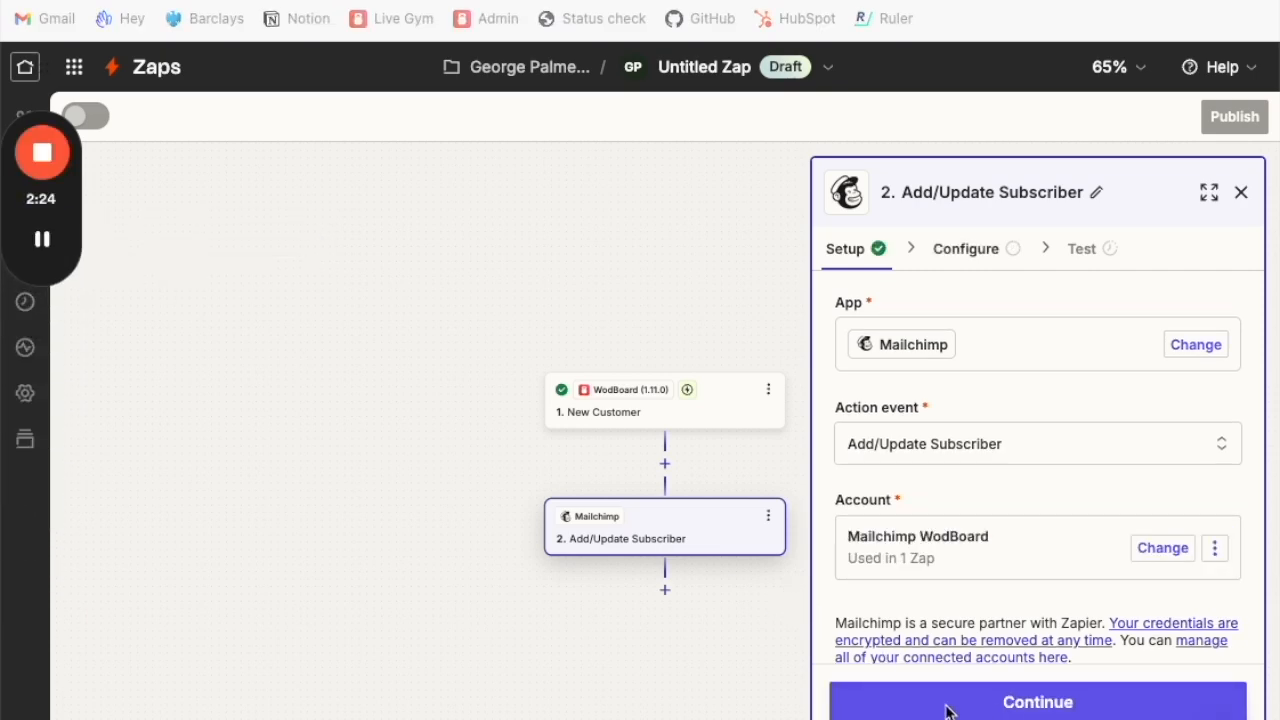
{"action": "left_click", "coordinate": [977, 704]}
Step: Set the audience to Account owners and map Subscriber Email to the trigger's Customer email field
{"action": "left_click", "coordinate": [942, 436]}
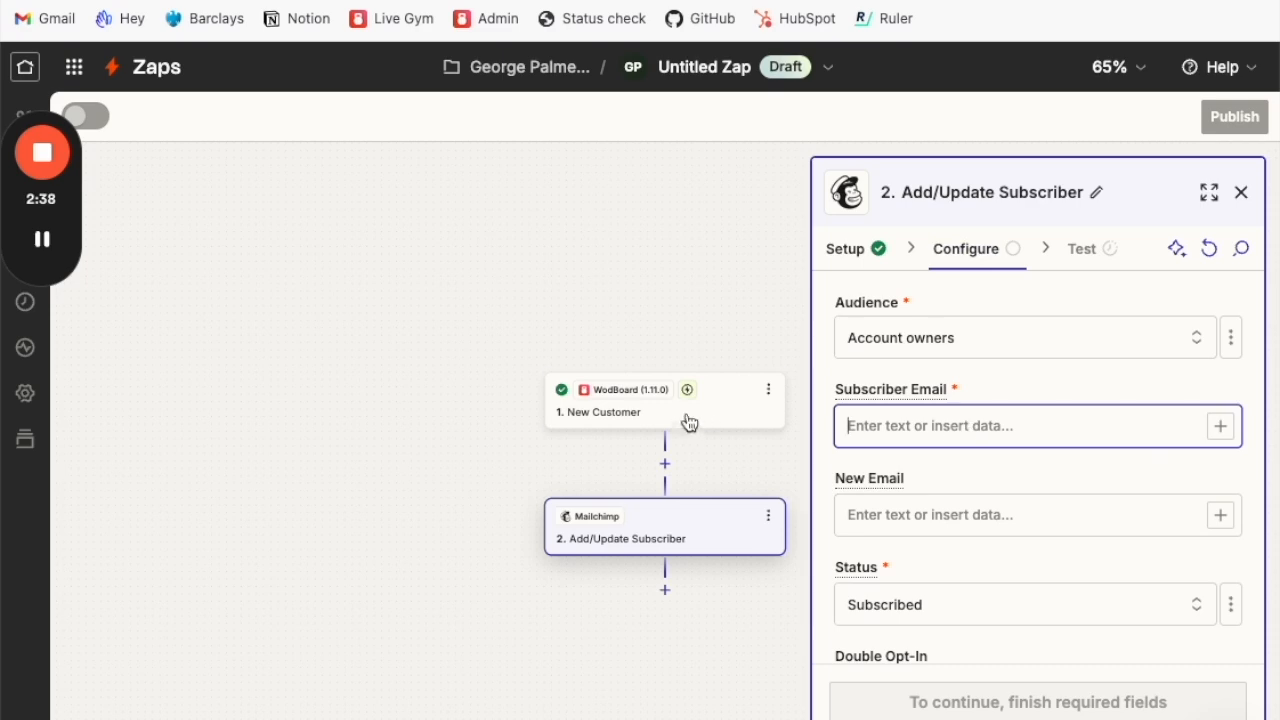
{"action": "left_click", "coordinate": [1221, 427]}
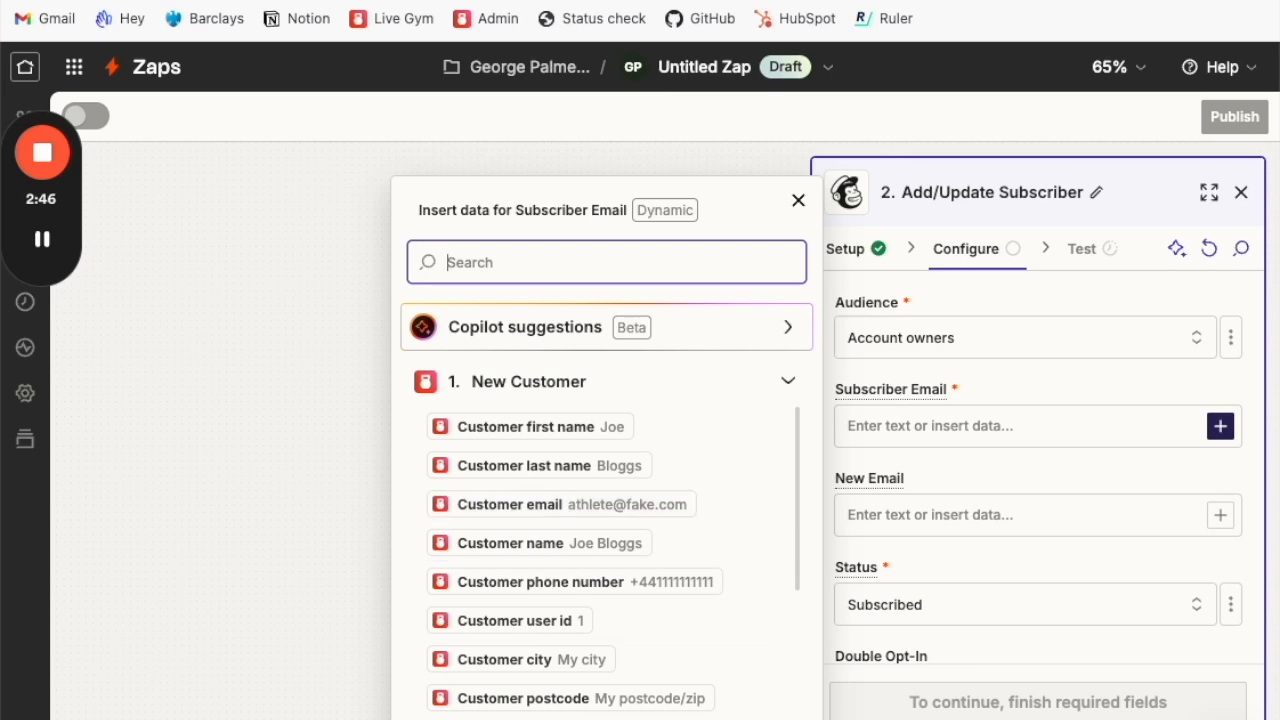
{"action": "scroll", "coordinate": [543, 509], "scroll_direction": "down", "scroll_amount": 3}
{"action": "scroll", "coordinate": [543, 509], "scroll_direction": "up", "scroll_amount": 3}
{"action": "left_click", "coordinate": [558, 510]}
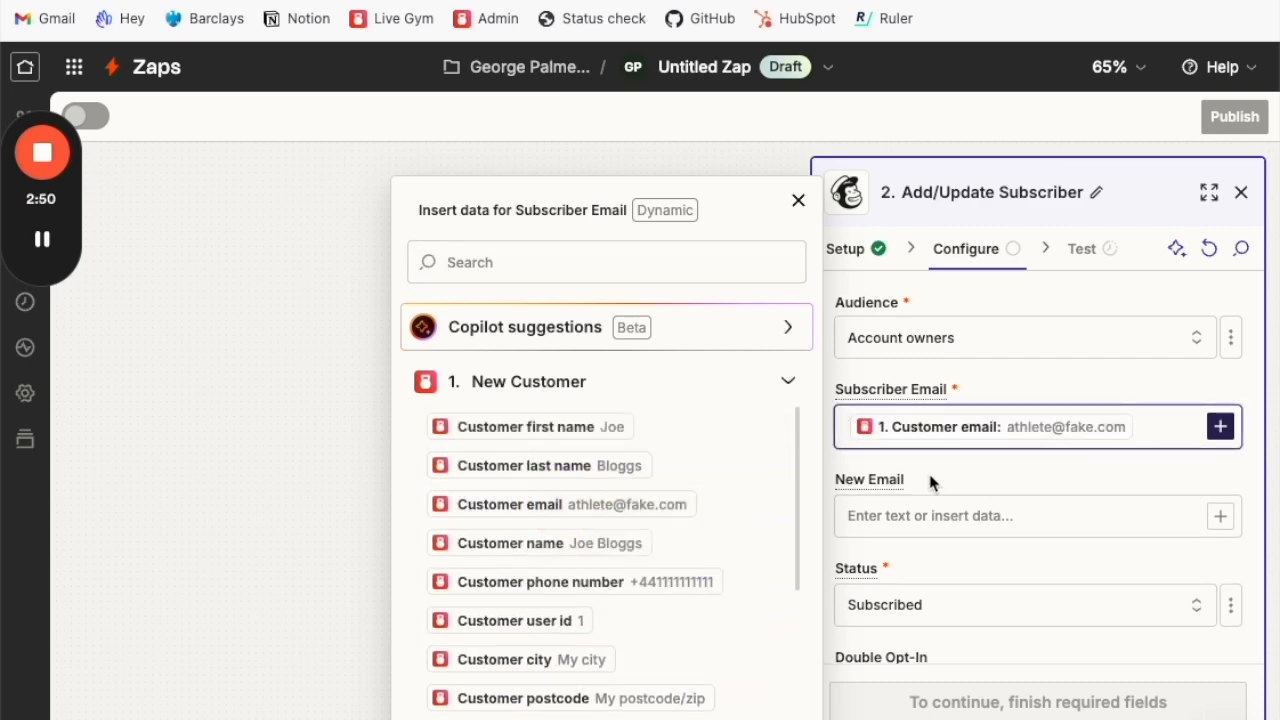
{"action": "left_click", "coordinate": [798, 204]}
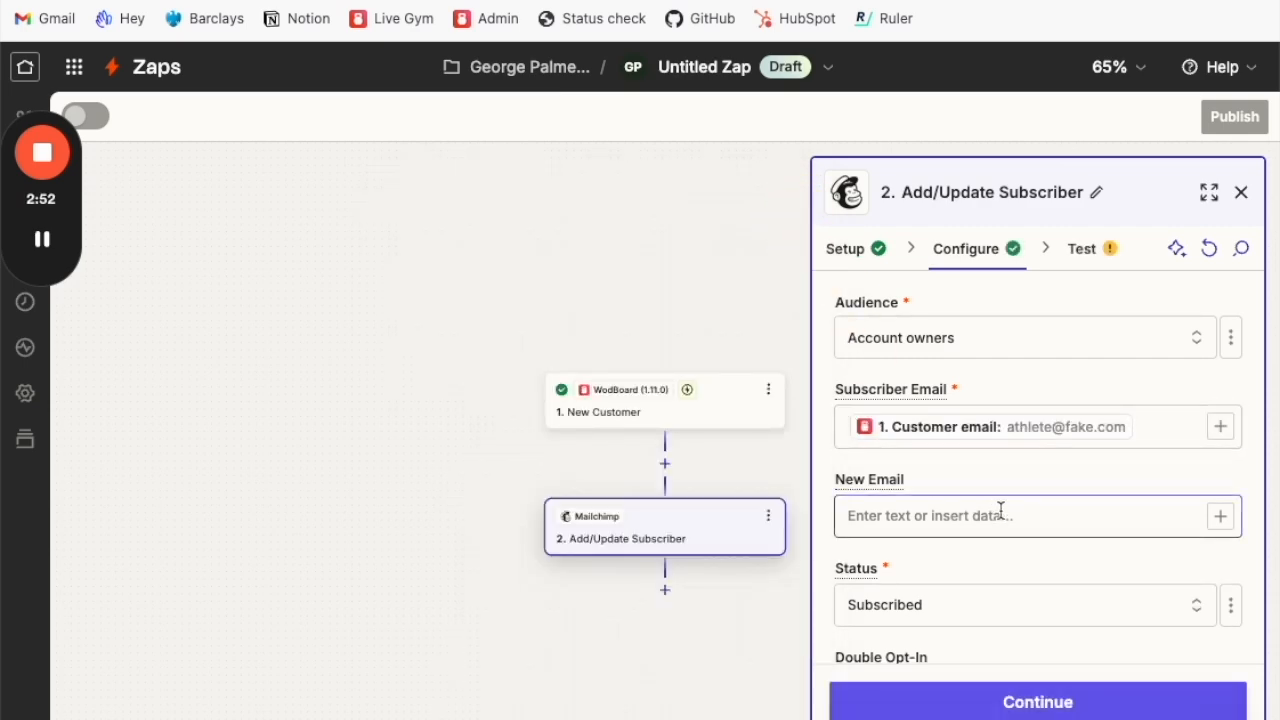
Step: Set Double Opt-In to False for the Mailchimp subscriber
{"action": "scroll", "coordinate": [979, 481], "scroll_direction": "down", "scroll_amount": 5}
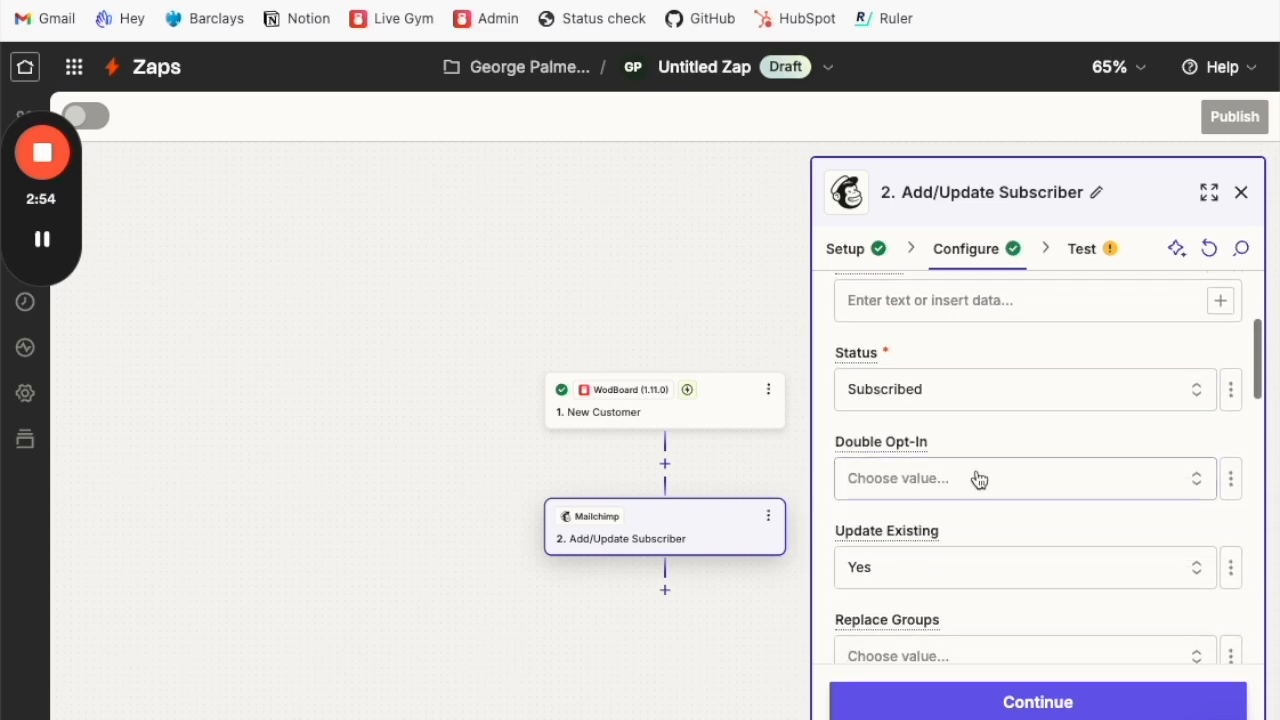
{"action": "scroll", "coordinate": [1000, 402], "scroll_direction": "down", "scroll_amount": 2}
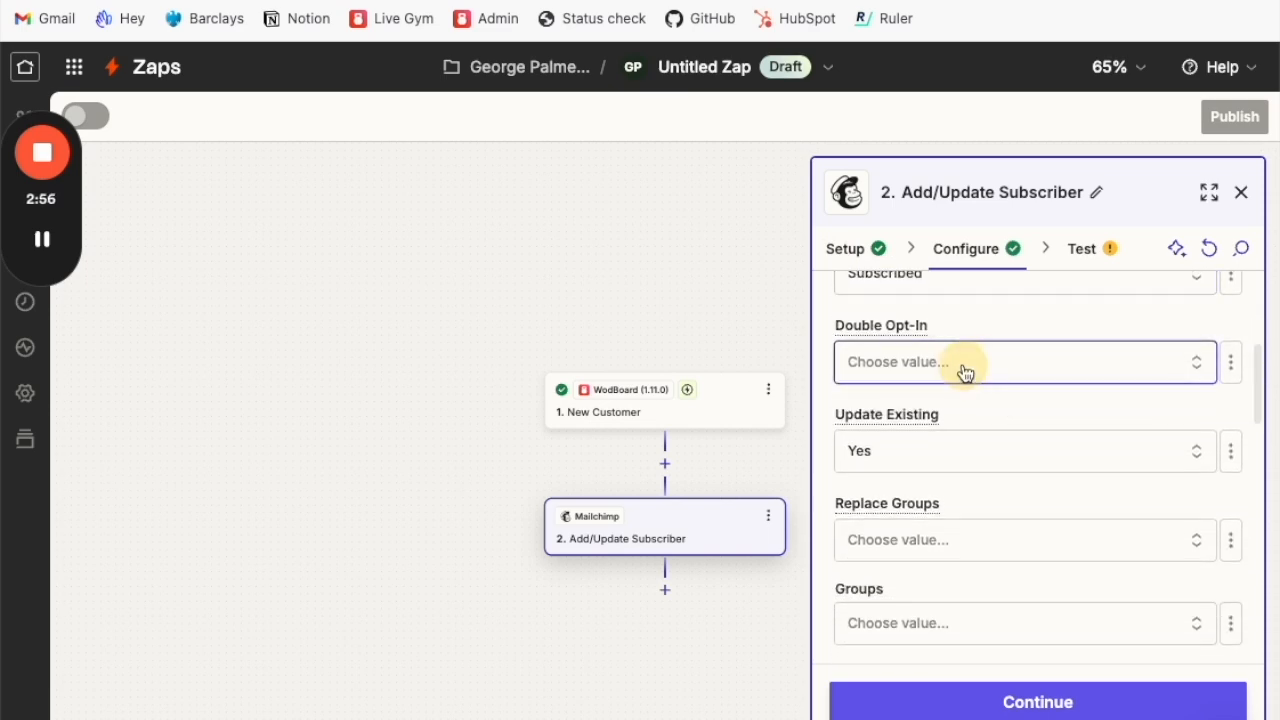
{"action": "left_click", "coordinate": [963, 366]}
{"action": "left_click", "coordinate": [486, 432]}
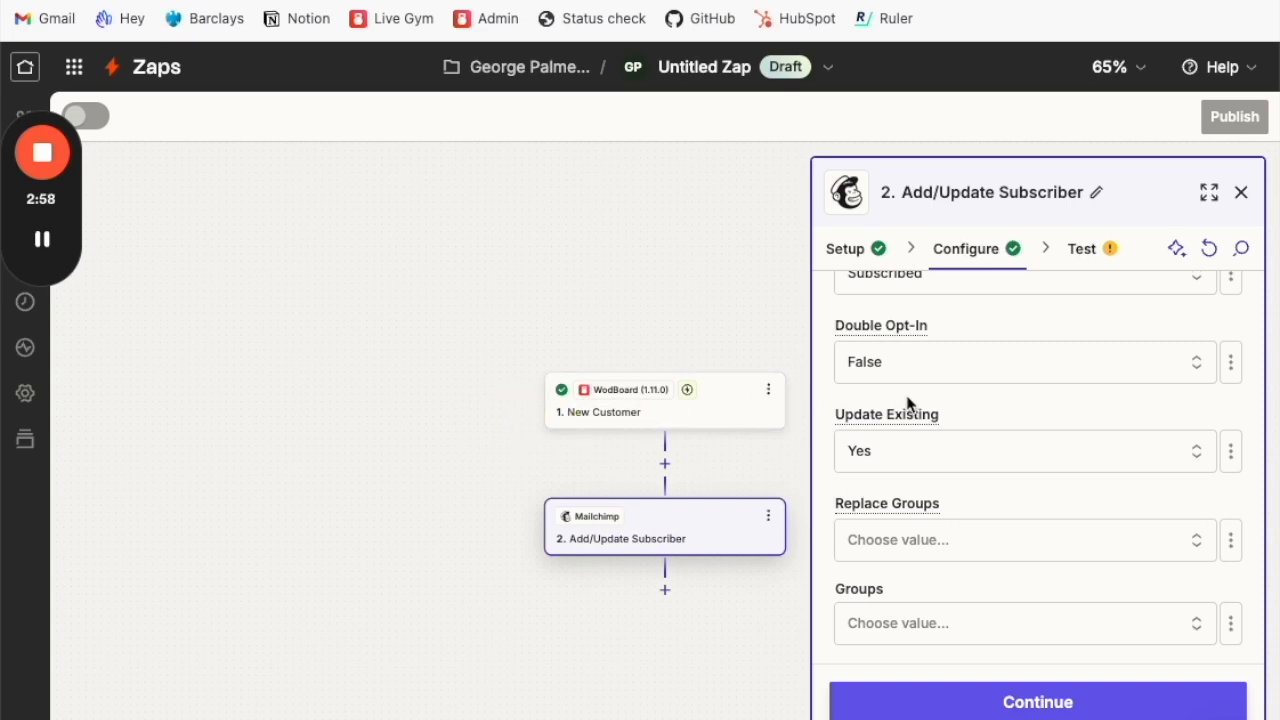
Step: Map First Name to the trigger's Customer first name and Last Name to its Customer last name
{"action": "scroll", "coordinate": [1016, 423], "scroll_direction": "down", "scroll_amount": 2}
{"action": "scroll", "coordinate": [966, 423], "scroll_direction": "down", "scroll_amount": 5}
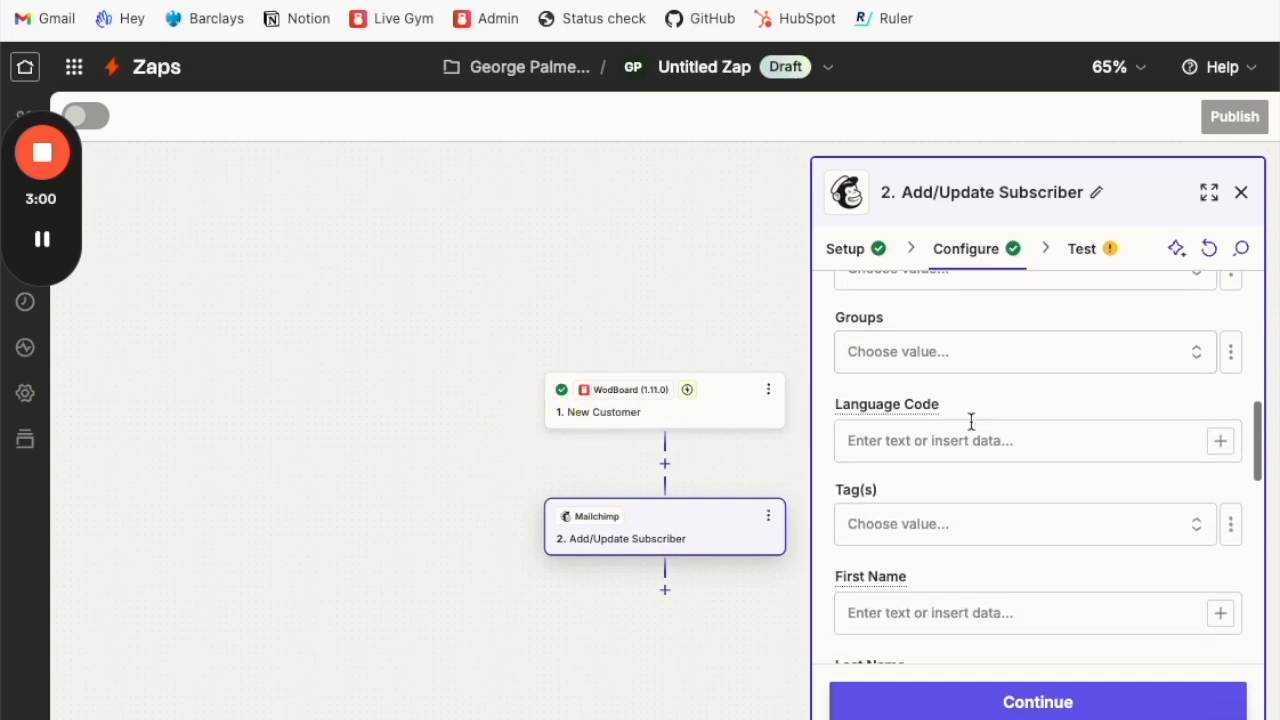
{"action": "scroll", "coordinate": [979, 414], "scroll_direction": "down", "scroll_amount": 2}
{"action": "left_click", "coordinate": [927, 381]}
{"action": "left_click", "coordinate": [1220, 379]}
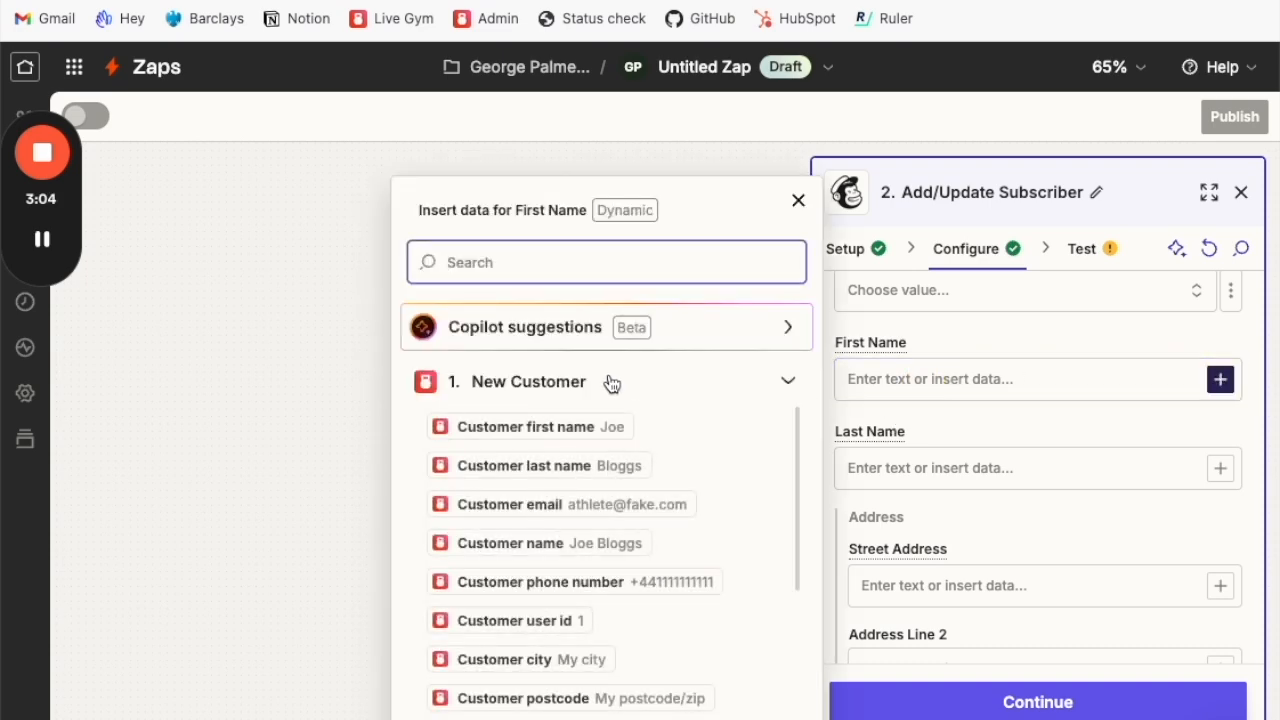
{"action": "left_click", "coordinate": [613, 430]}
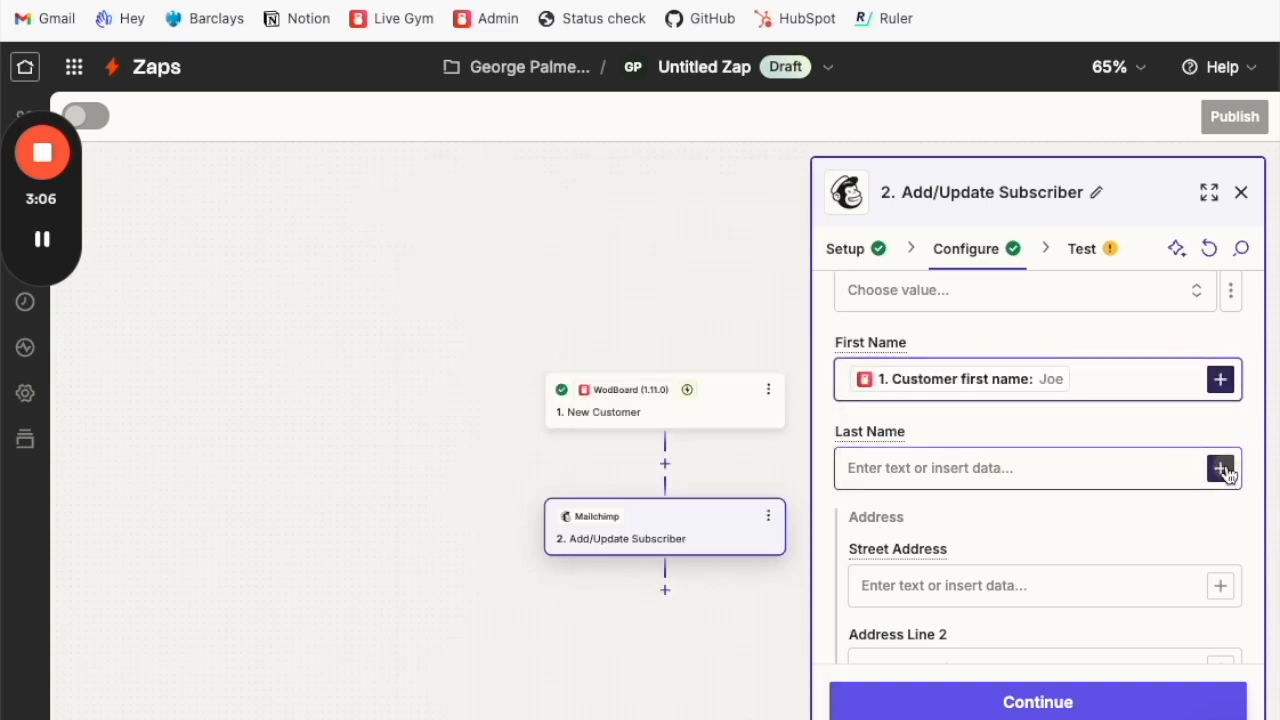
{"action": "left_click", "coordinate": [1220, 468]}
{"action": "left_click", "coordinate": [494, 466]}
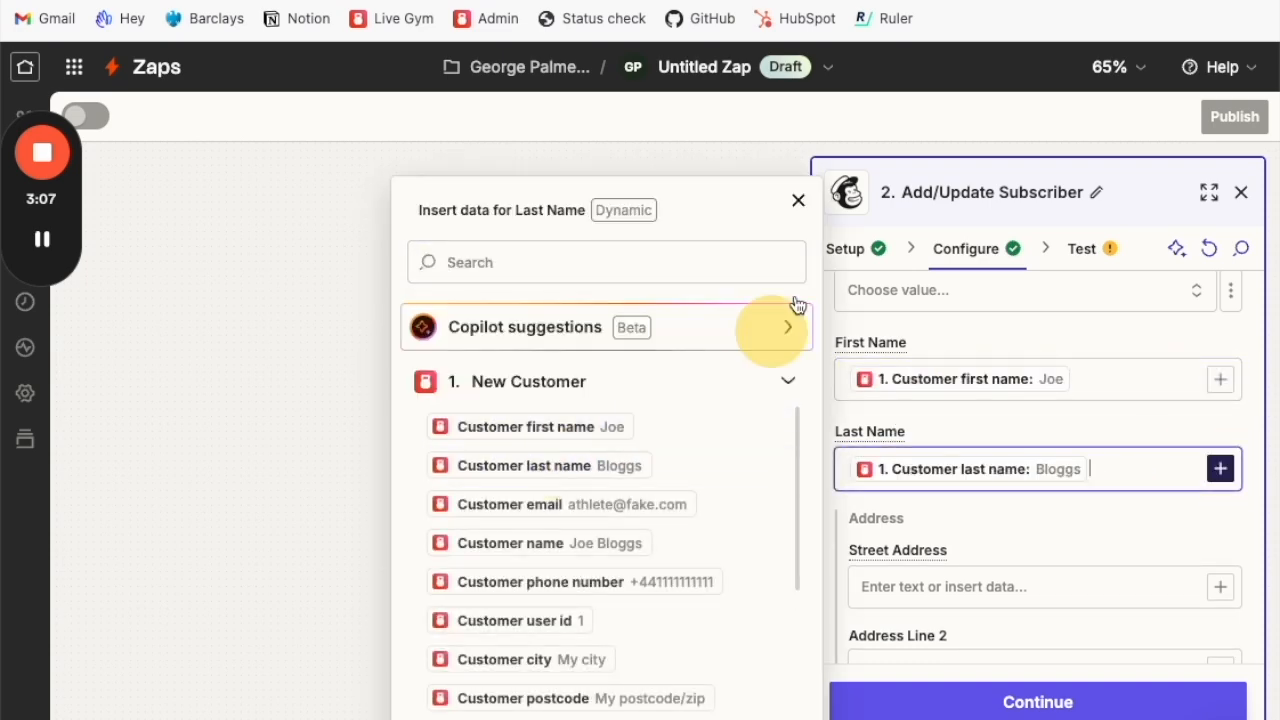
{"action": "left_click", "coordinate": [798, 200]}
Step: Continue to the Mailchimp action's test stage and review the subscriber data that will be sent
{"action": "scroll", "coordinate": [1046, 634], "scroll_direction": "down", "scroll_amount": 5}
{"action": "left_click", "coordinate": [1057, 702]}
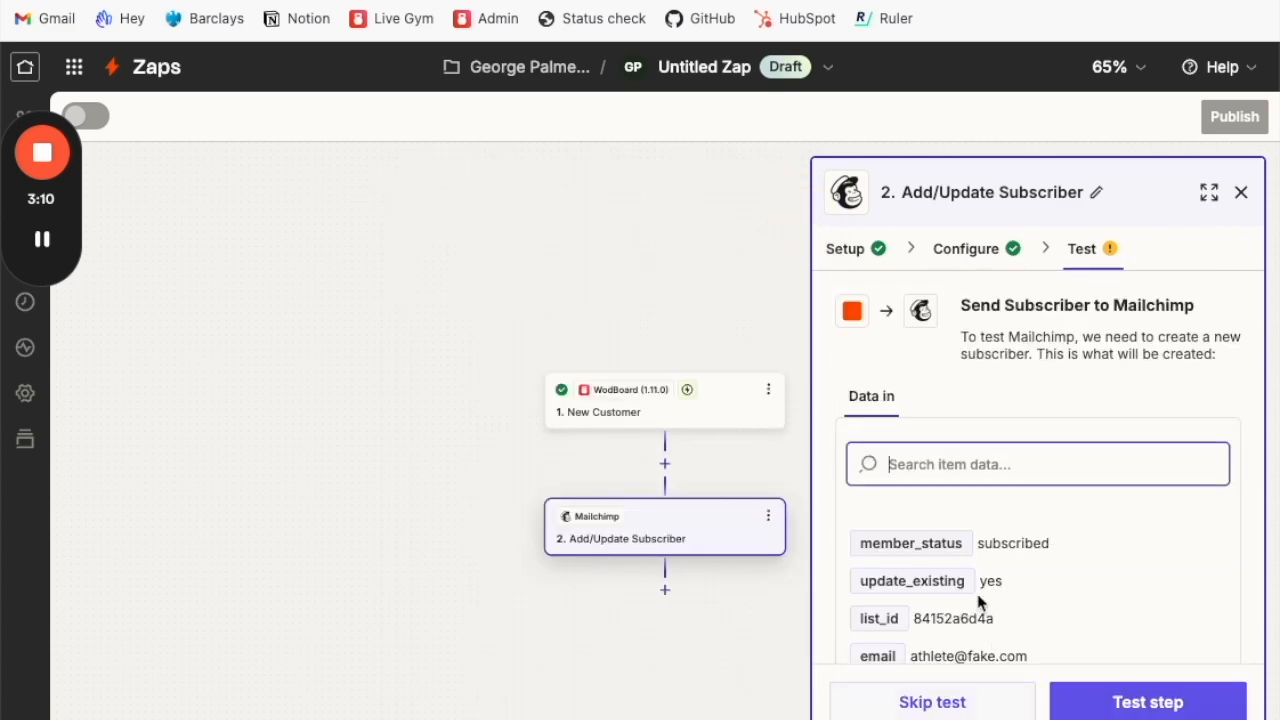
{"action": "scroll", "coordinate": [975, 513], "scroll_direction": "down", "scroll_amount": 3}
{"action": "scroll", "coordinate": [1071, 489], "scroll_direction": "down", "scroll_amount": 1}
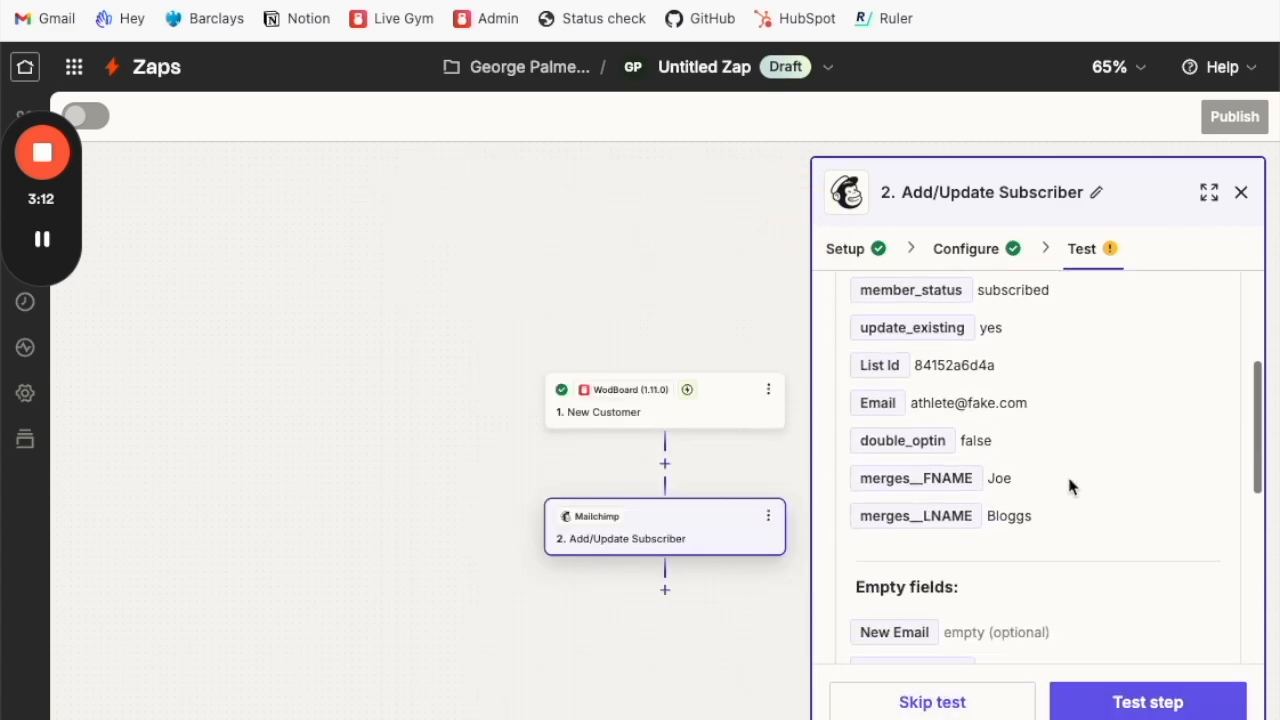
{"action": "scroll", "coordinate": [1092, 616], "scroll_direction": "down", "scroll_amount": 6}
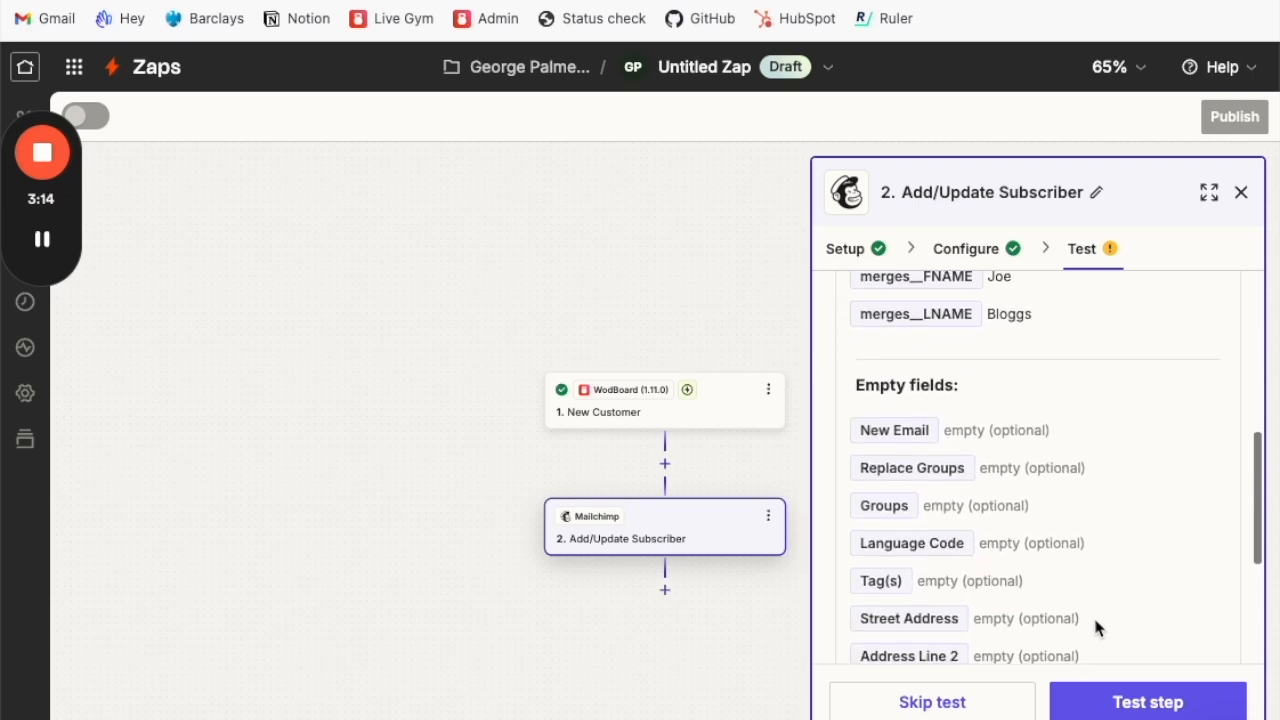
Step: Skip the Mailchimp test and publish the Zap
{"action": "left_click", "coordinate": [982, 706]}
{"action": "left_click", "coordinate": [1120, 705]}
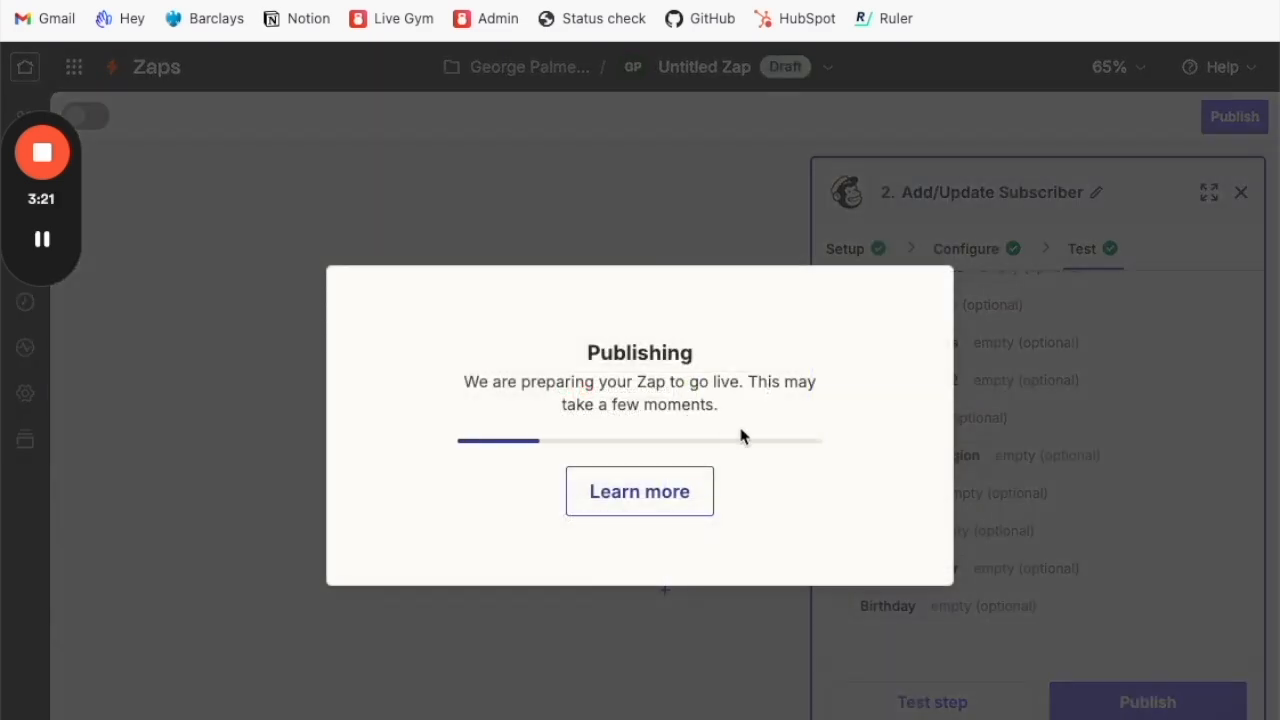
{"action": "mouse_move", "coordinate": [57, 240]}
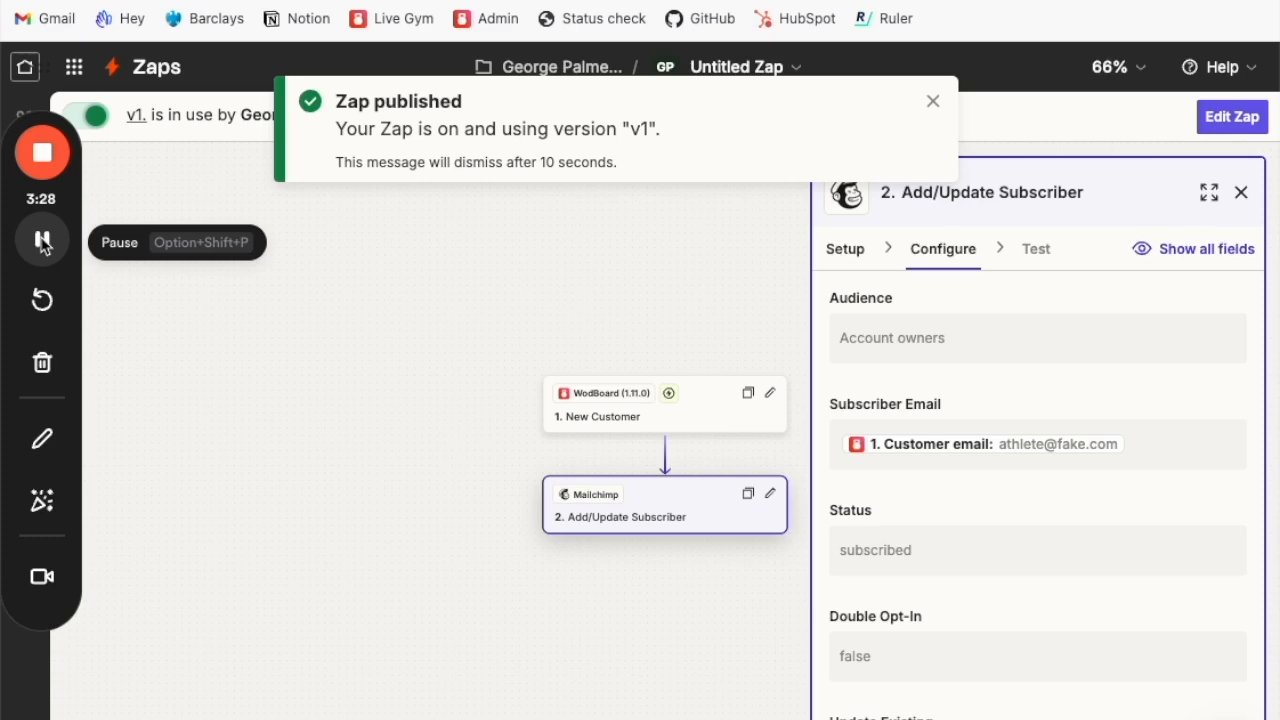
{"action": "left_click", "coordinate": [42, 241]}
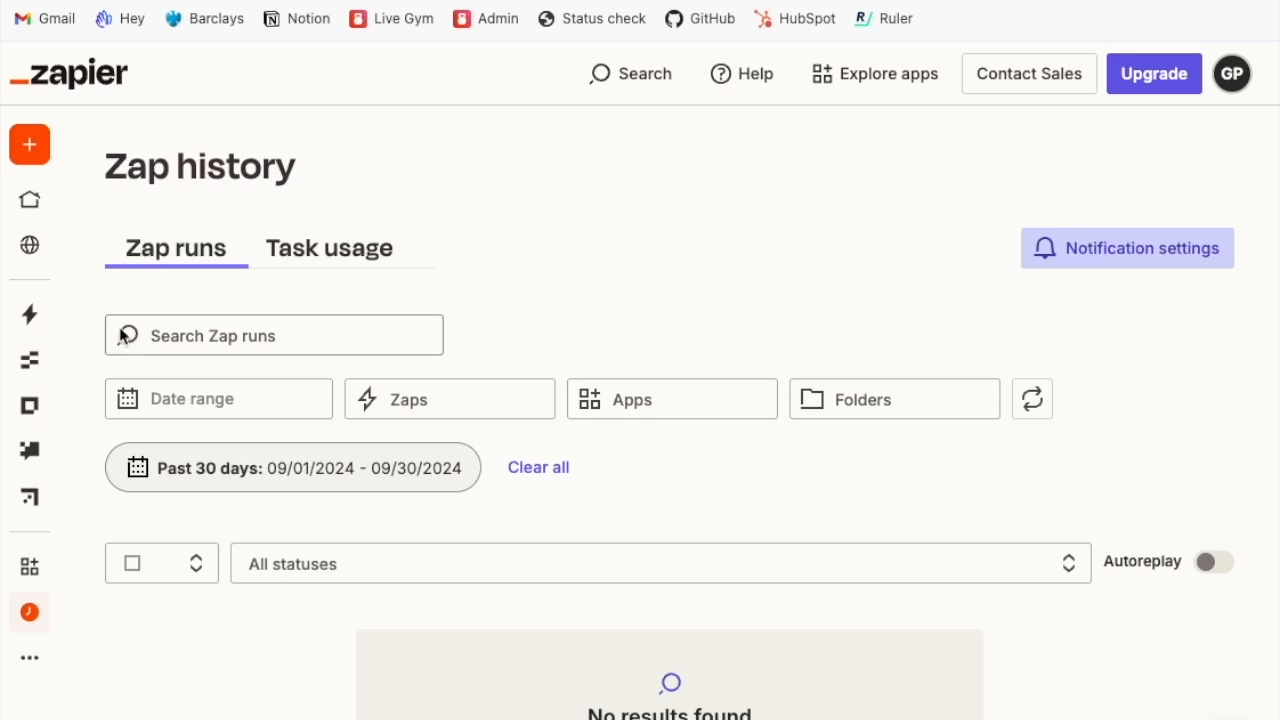
Step: Check the Zap runs listed in the Zap history for the past 30 days
{"action": "mouse_move", "coordinate": [38, 310]}
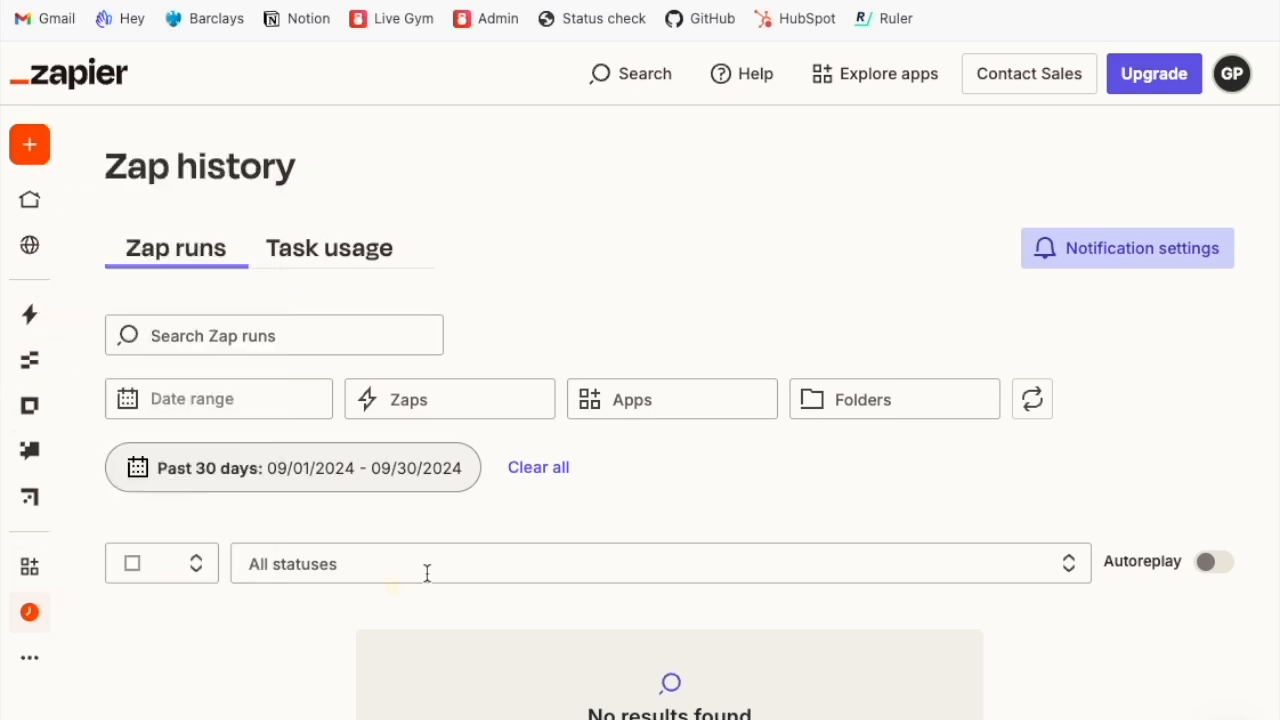
{"action": "scroll", "coordinate": [490, 243], "scroll_direction": "down", "scroll_amount": 1}
{"action": "scroll", "coordinate": [487, 247], "scroll_direction": "down", "scroll_amount": 3}
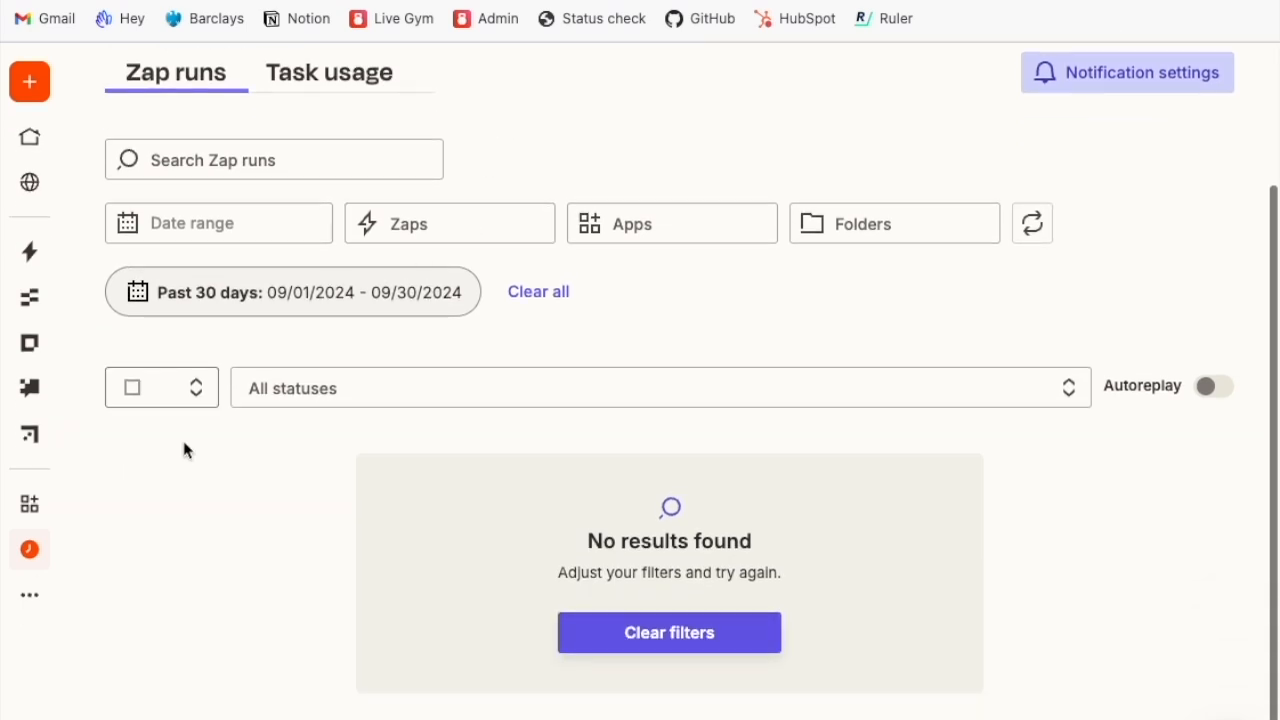